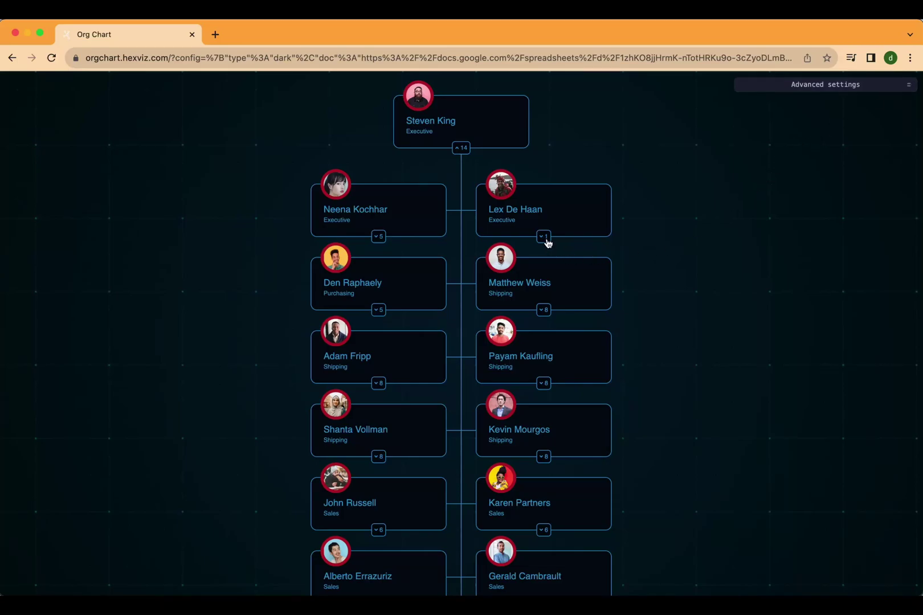
Step: Expand and collapse several teams, ending with the first executive's five direct reports shown
left_click(544, 237)
left_click(461, 405)
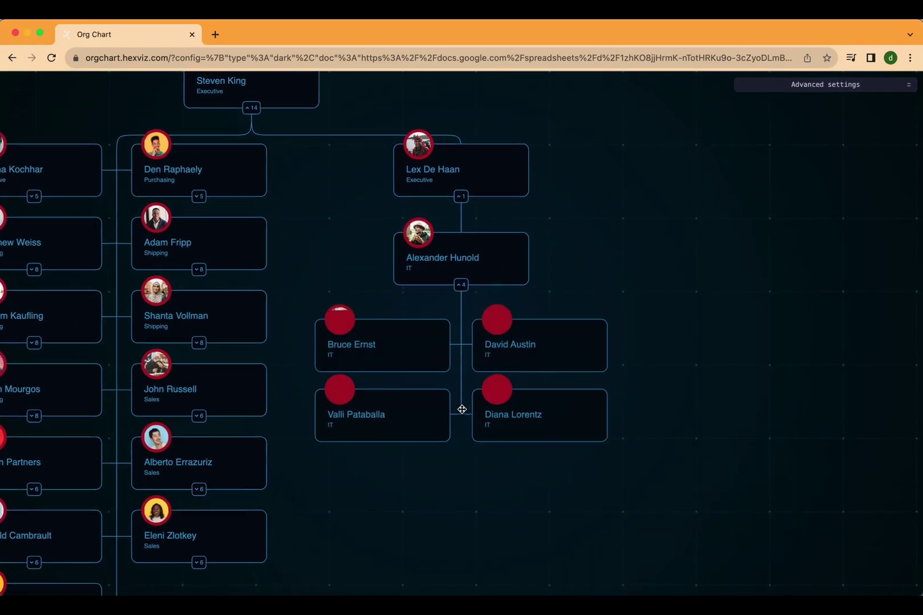
left_click(462, 288)
left_click(271, 346)
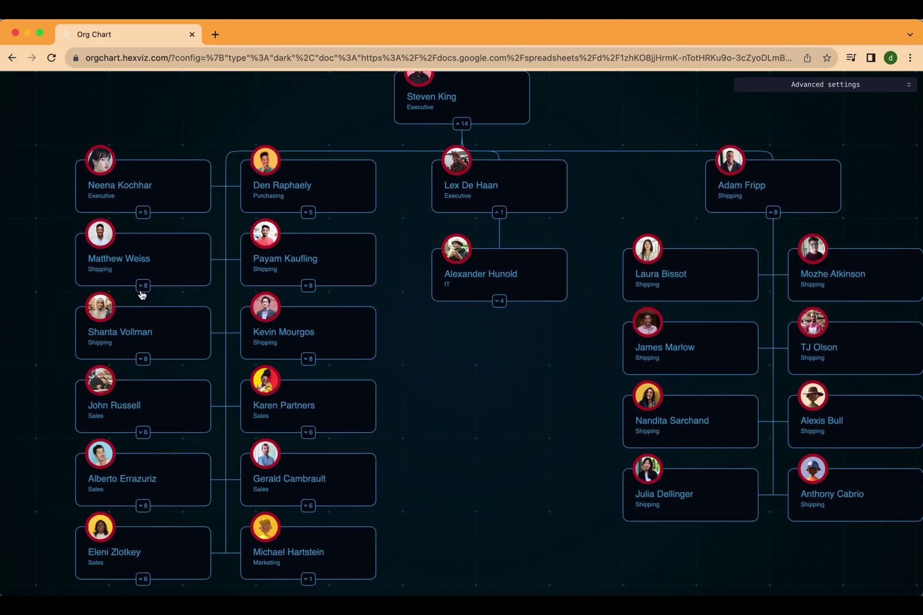
left_click(142, 288)
left_click(463, 246)
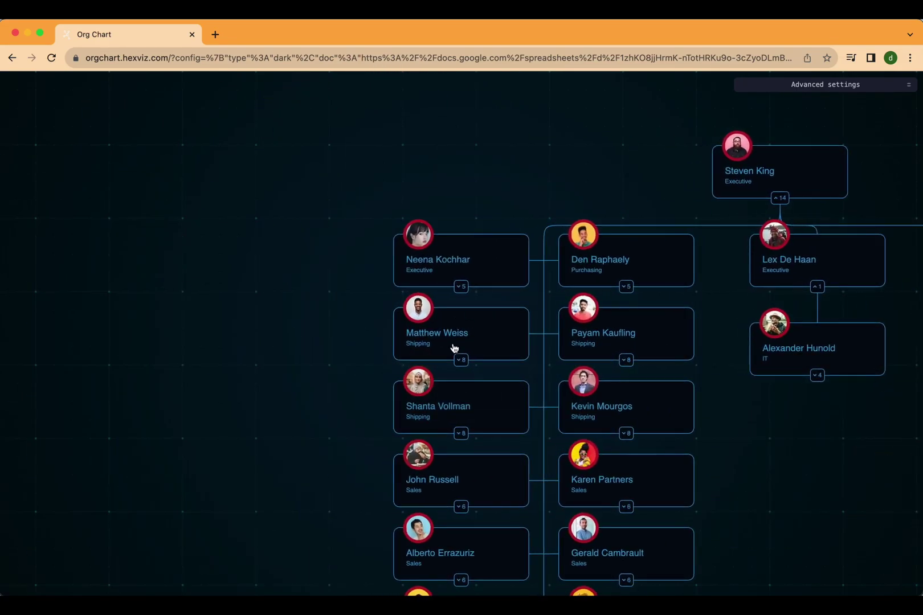
left_click(461, 288)
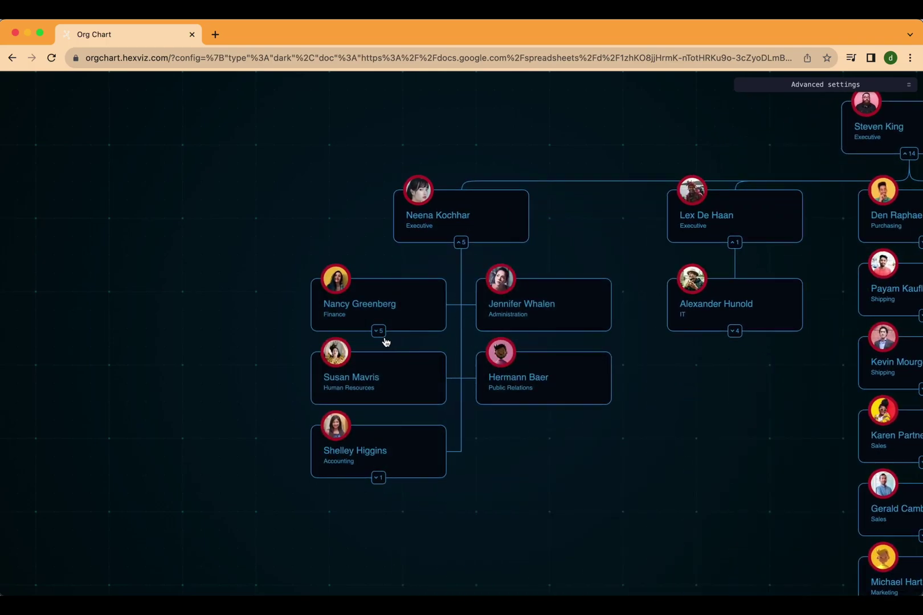
Step: Expand the Finance manager's reports, then reload orgchart.hexviz.com in a new tab
left_click(382, 336)
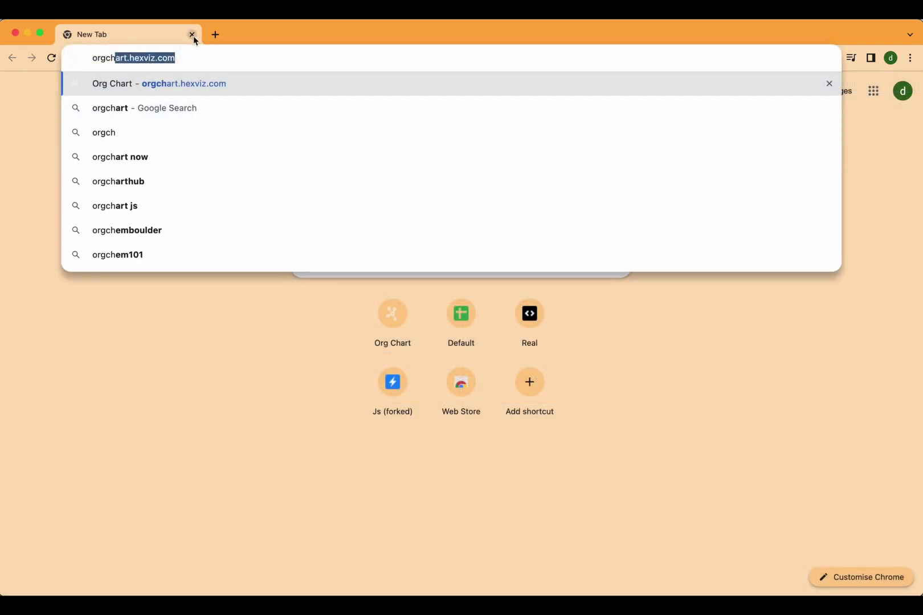
key("Return")
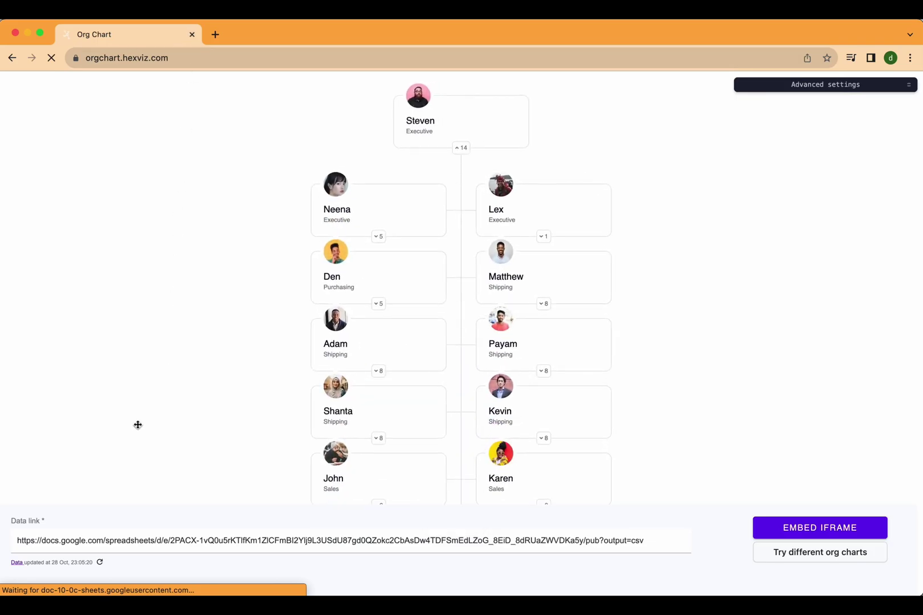
key("r")
left_click_drag(7, 505, 732, 562)
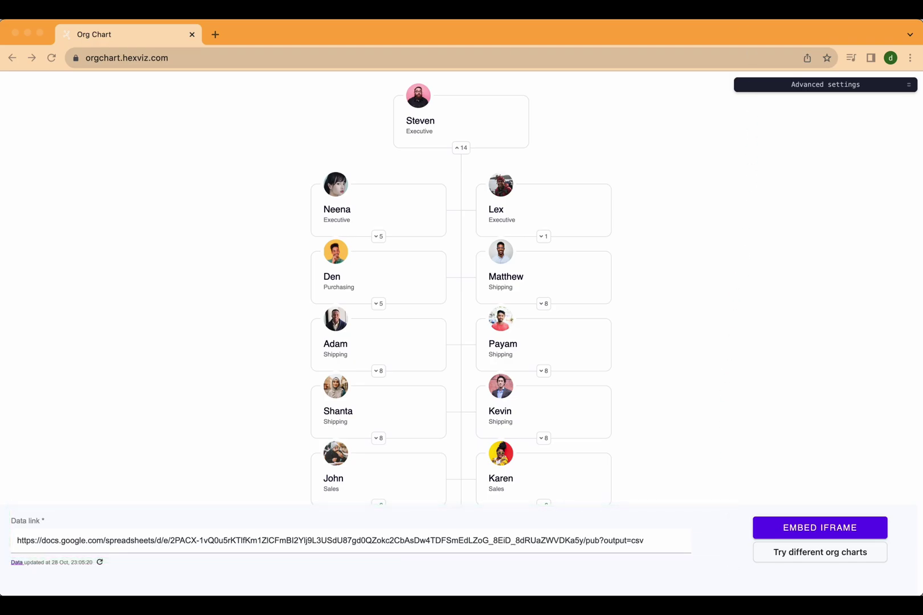
key("ctrl+super")
Step: Pan the chart slightly and pick a theme from the Try different org charts list
mouse_move(237, 315)
left_mouse_down()
mouse_move(292, 293)
mouse_move(233, 311)
left_mouse_up()
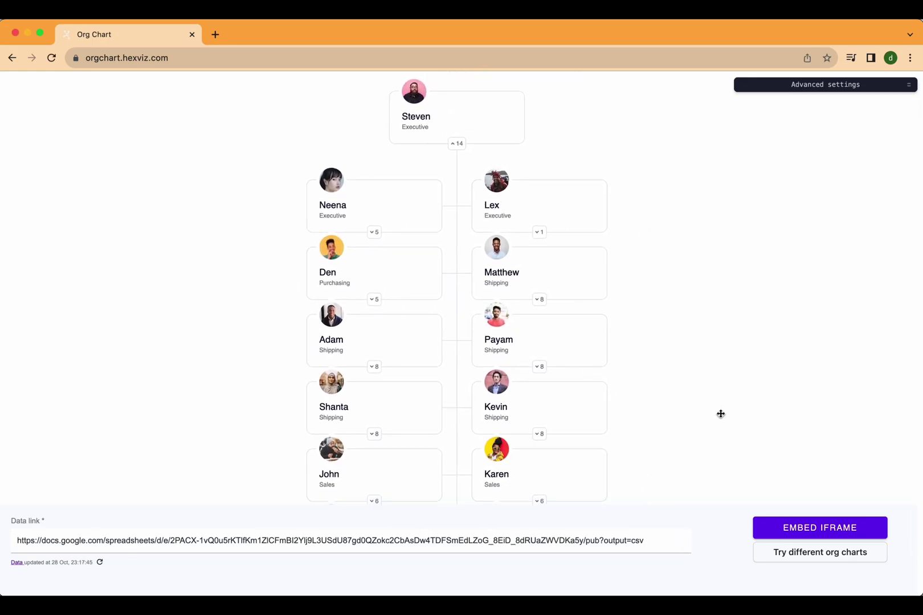
left_click(798, 553)
scroll(452, 363, "down", 1)
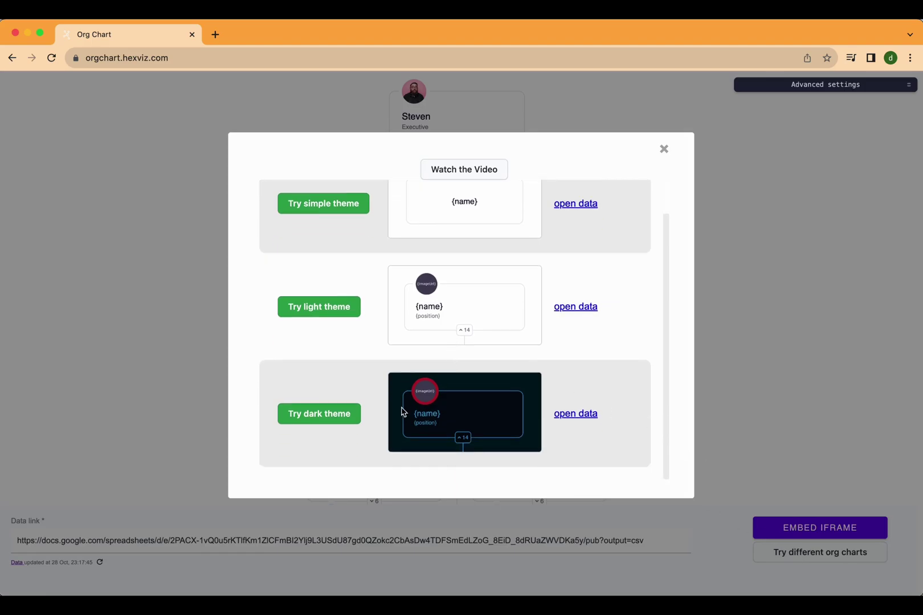
left_click(320, 416)
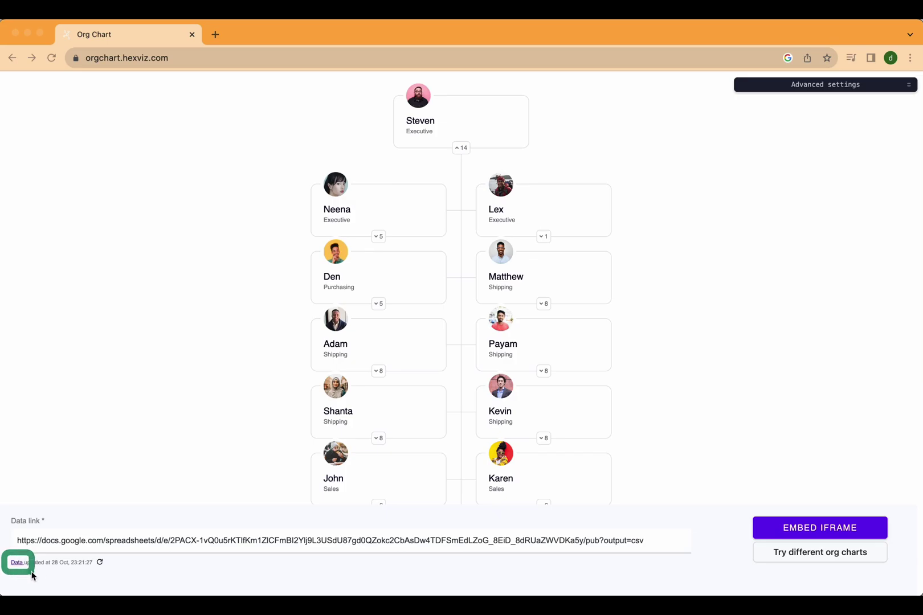
Step: Open the chart's source spreadsheet and make an editable copy of it
key("alt+Tab")
left_click(18, 563)
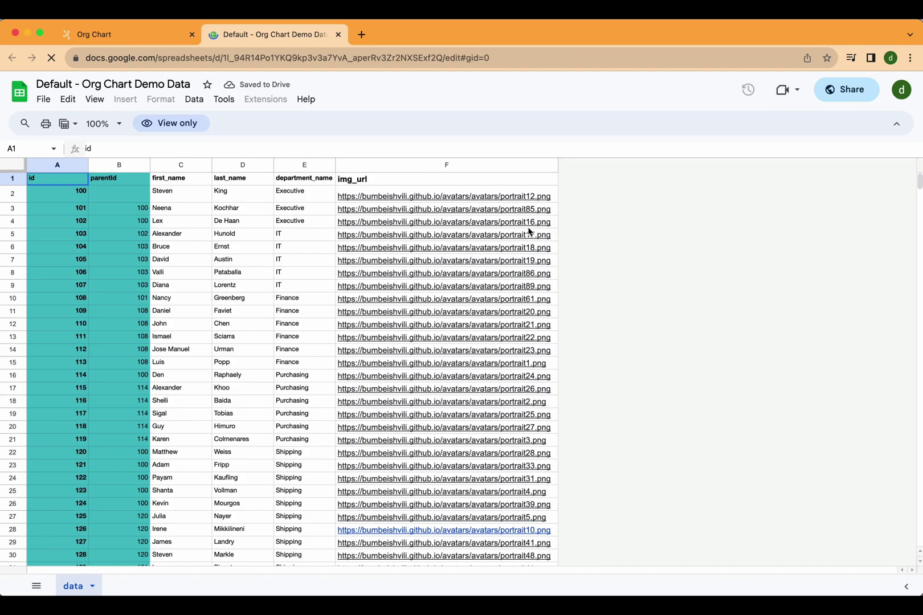
mouse_move(529, 232)
left_click(444, 286)
left_click(43, 99)
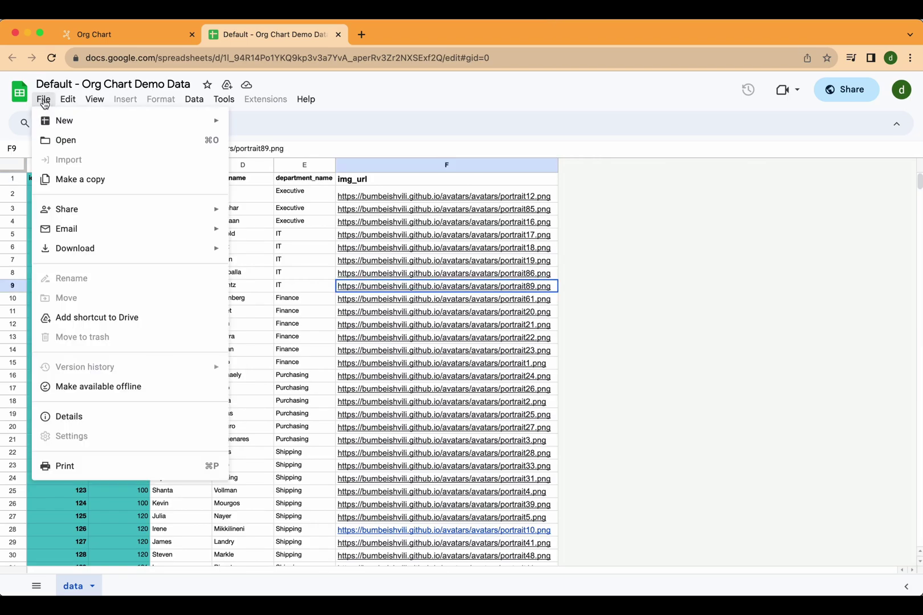
left_click(83, 181)
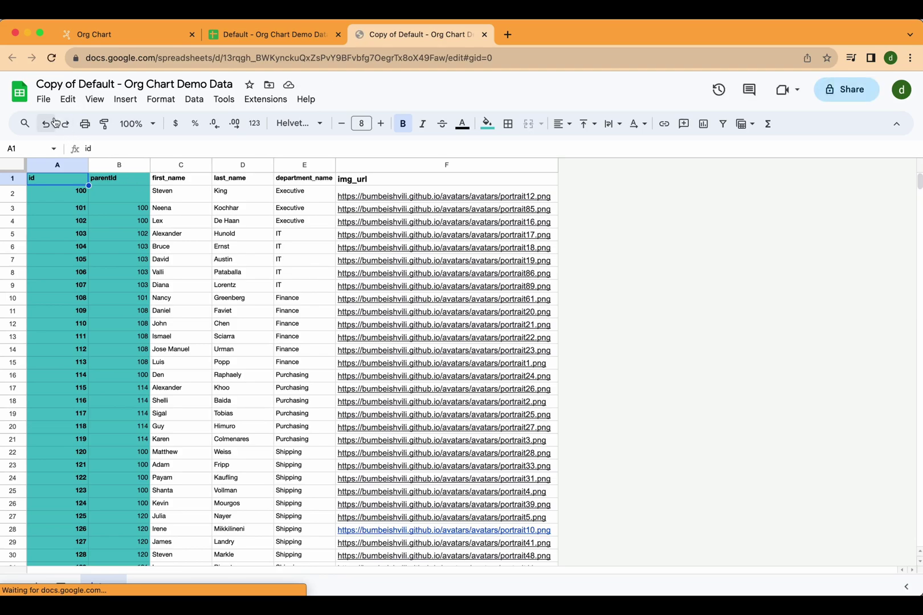
Step: Rename the top person to 'Test' in C2 and 'Test Last' in D2
left_click(188, 194)
type("Test")
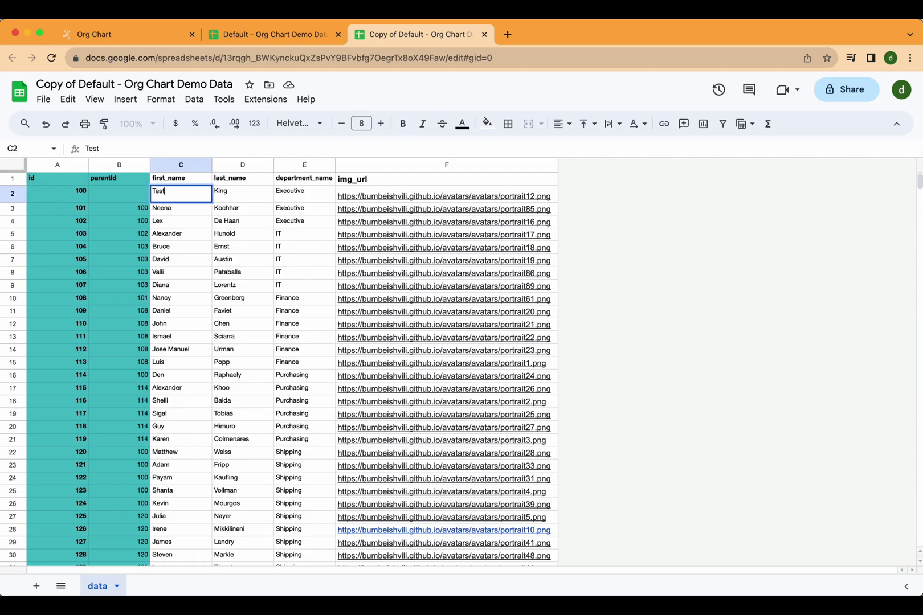
left_click(250, 195)
type("Tes")
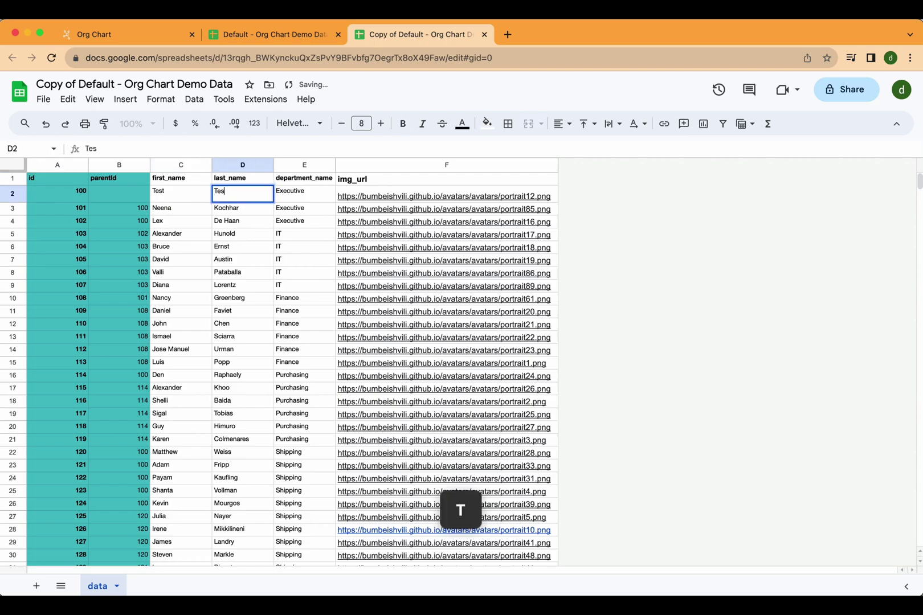
type("t Last")
key("Return")
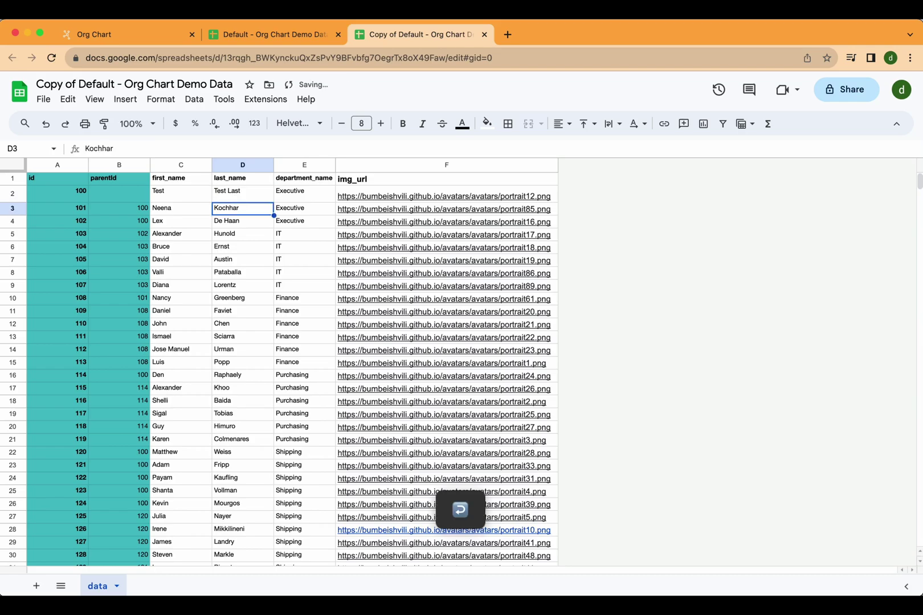
Step: Publish the copied spreadsheet to the web in .csv format and confirm
left_click(41, 100)
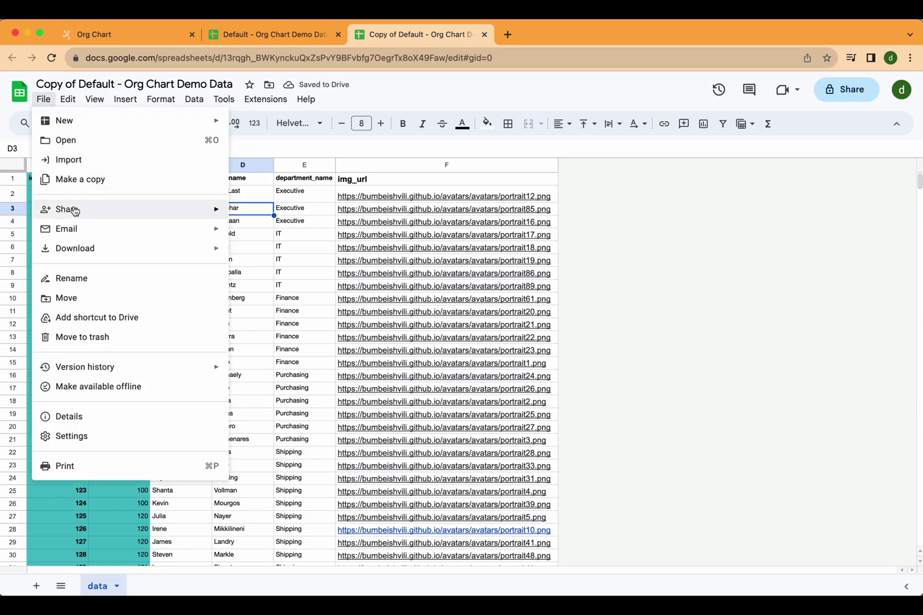
mouse_move(70, 210)
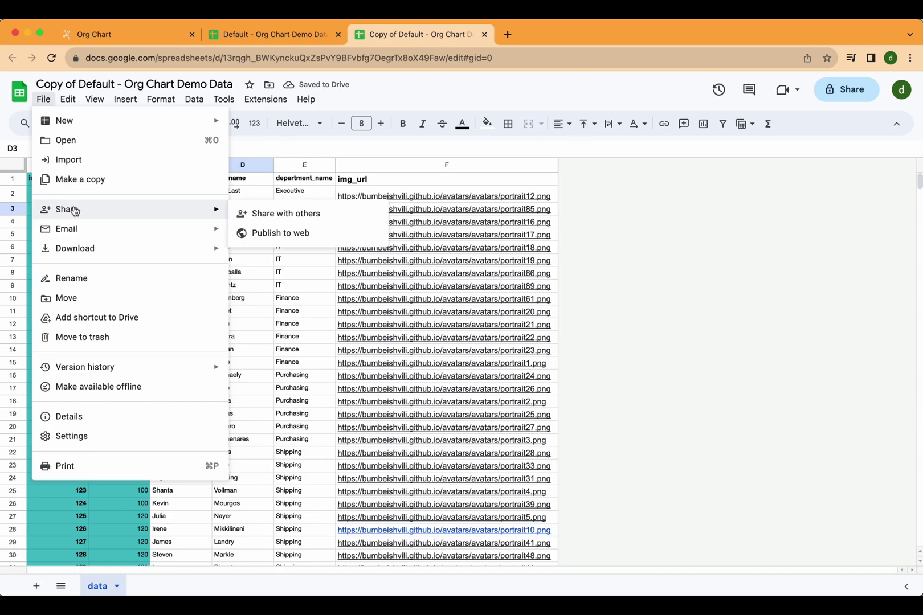
left_click(261, 233)
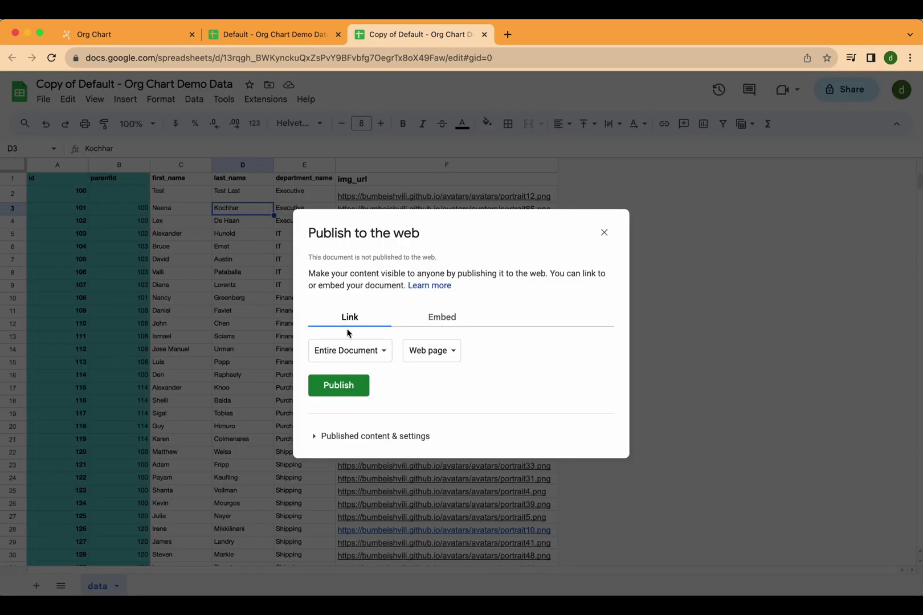
left_click(420, 351)
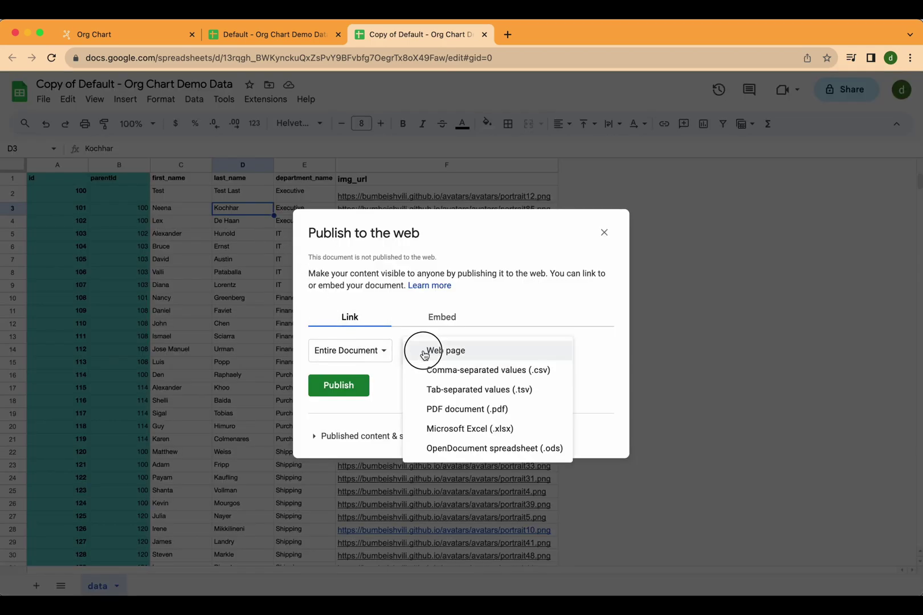
left_click(469, 371)
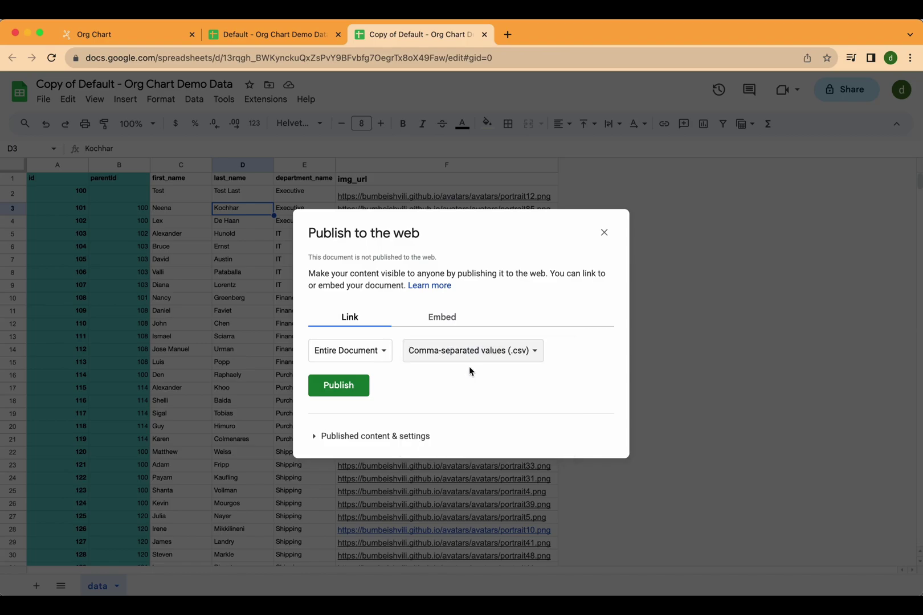
left_click(345, 387)
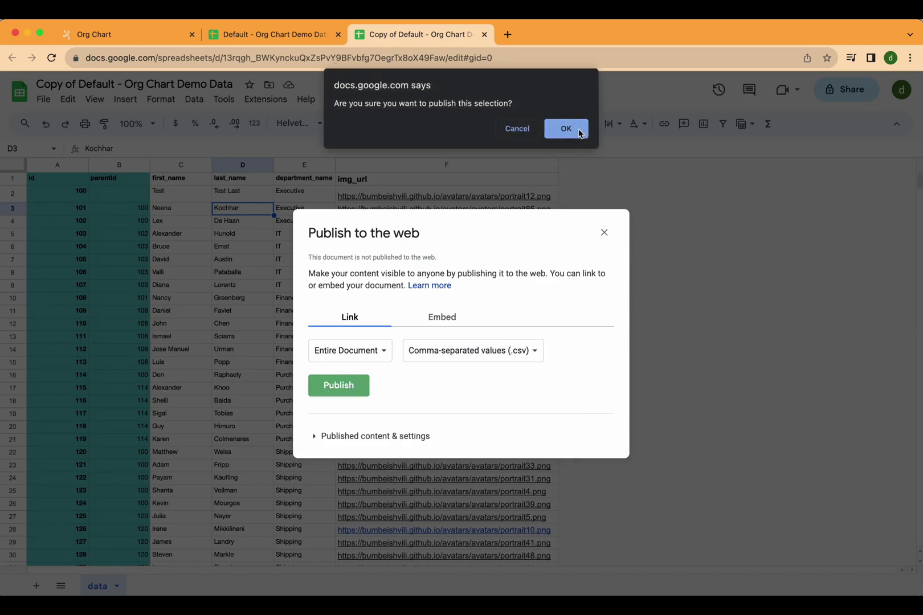
left_click(579, 131)
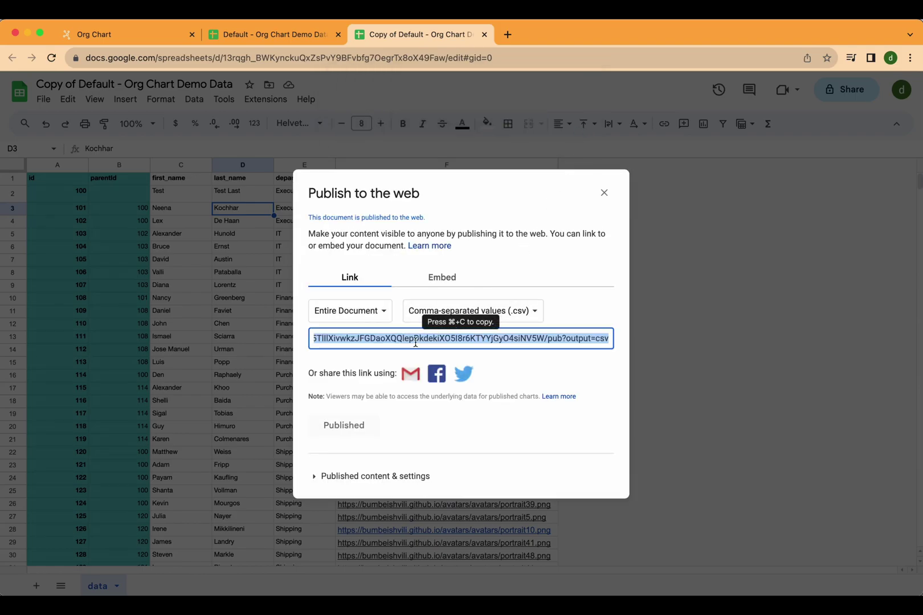
Step: Copy the published CSV link and close the publishing dialog
right_click(413, 344)
left_click(443, 370)
left_click(605, 193)
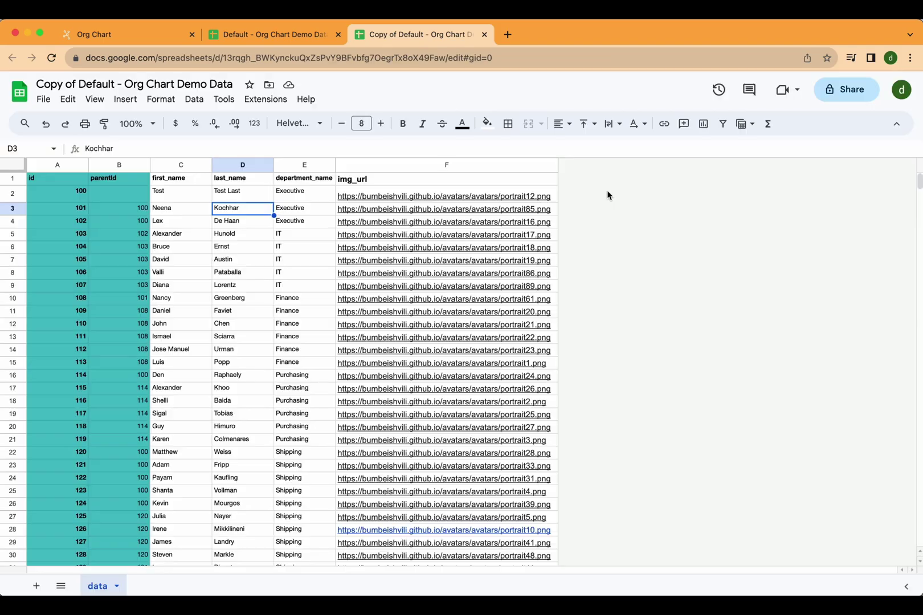
Step: Replace the chart's data link with the copied CSV link so Test appears at the top
left_click(126, 35)
left_click(170, 538)
key("super+a")
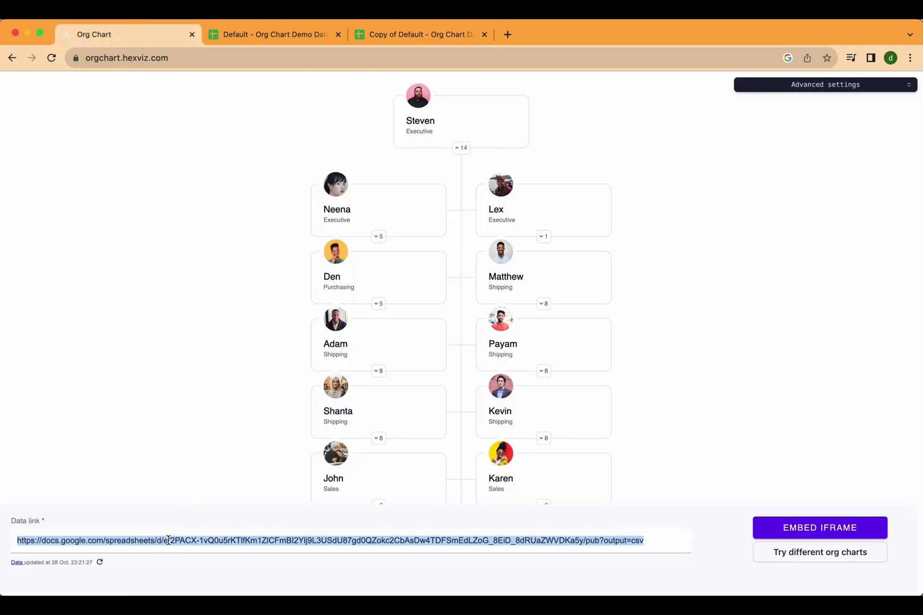
right_click(168, 540)
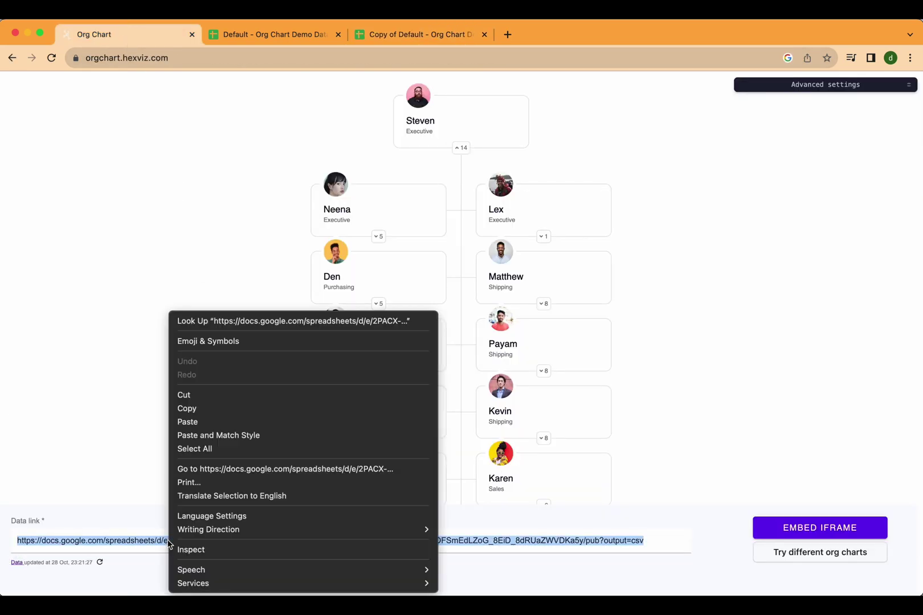
left_click(205, 422)
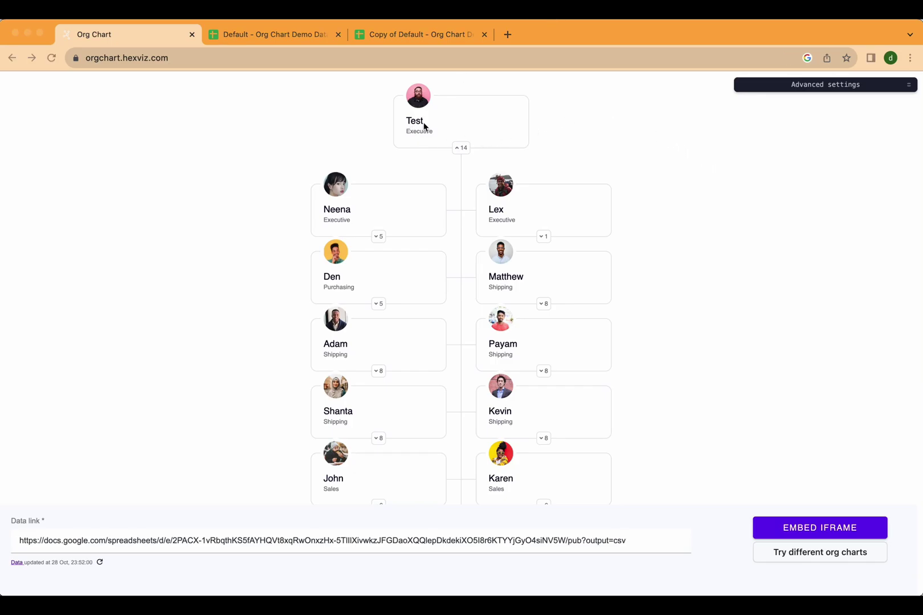
Step: Open the chart's Advanced settings and copy the Copy of Default spreadsheet's web address
left_click(780, 85)
left_click(794, 87)
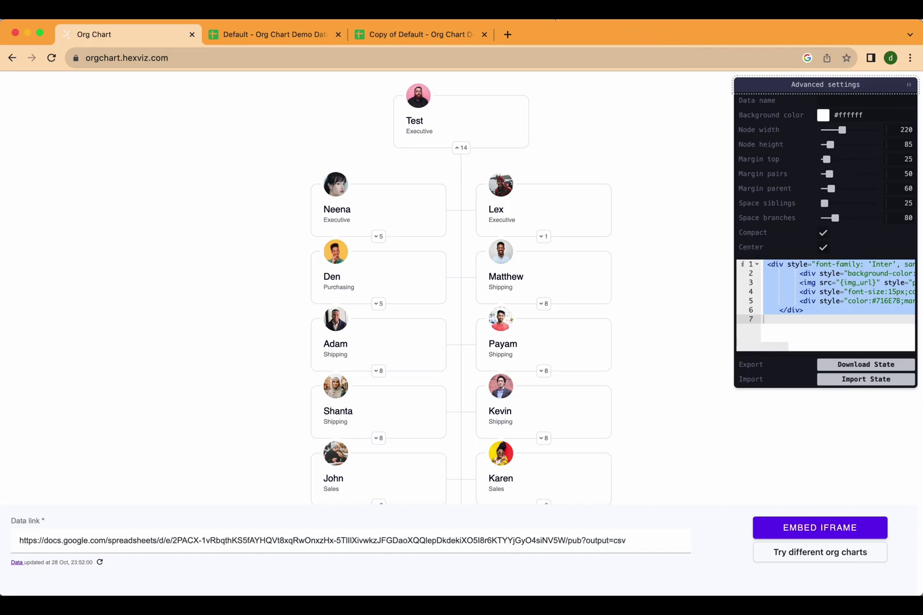
left_click(658, 238)
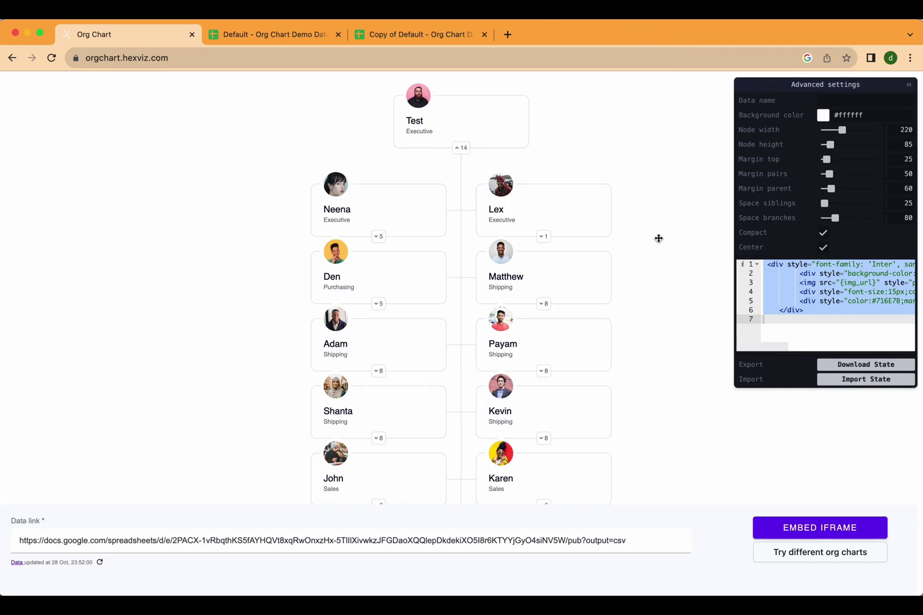
left_click(429, 32)
left_click(367, 57)
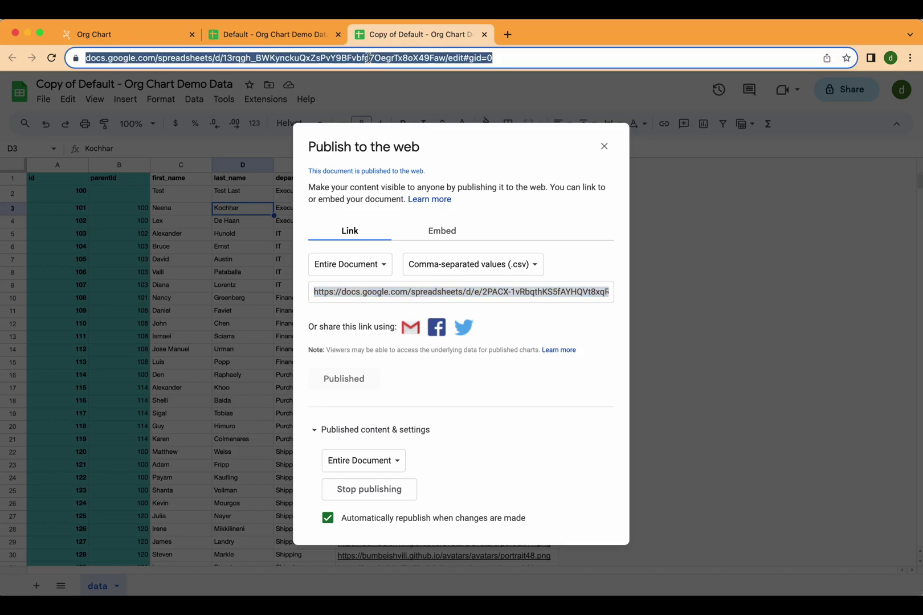
right_click(333, 59)
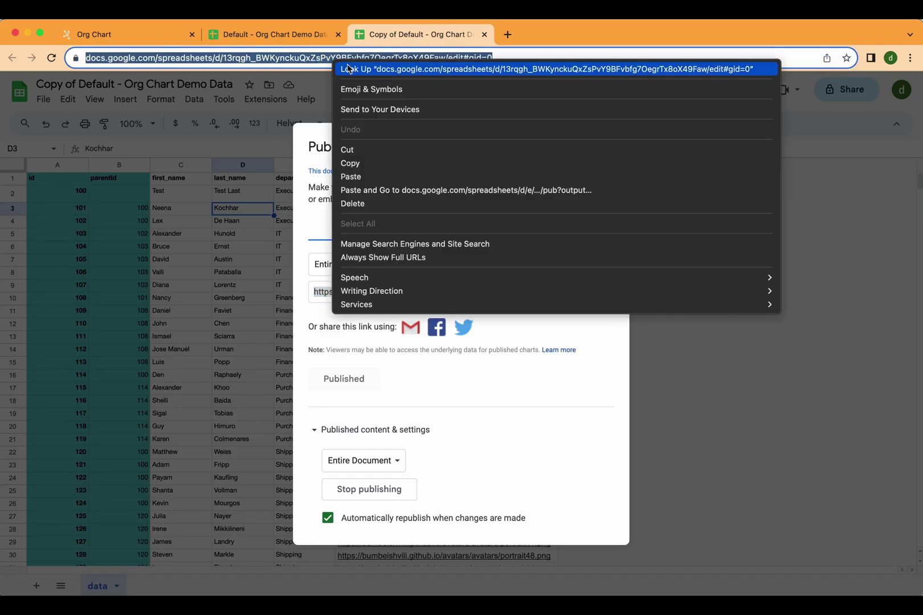
left_click(372, 162)
Step: Paste that address into Data name and lighten the background colour to #ebe4e4
left_click(150, 35)
left_click(835, 102)
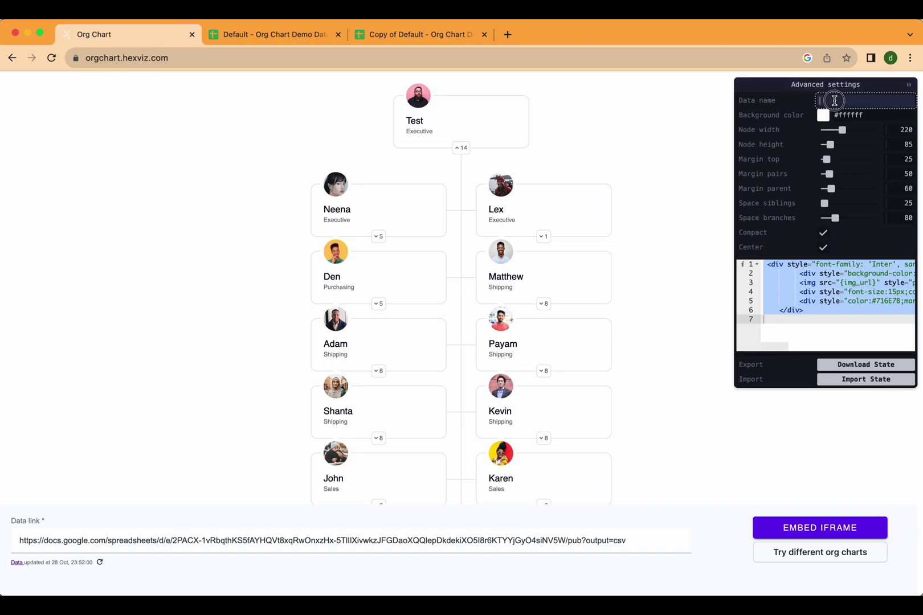
right_click(835, 103)
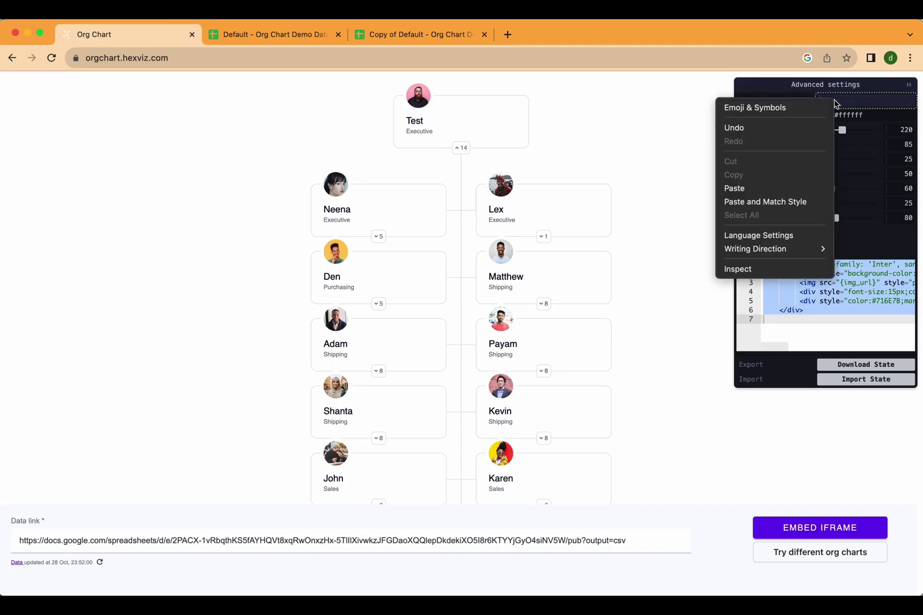
left_click(787, 187)
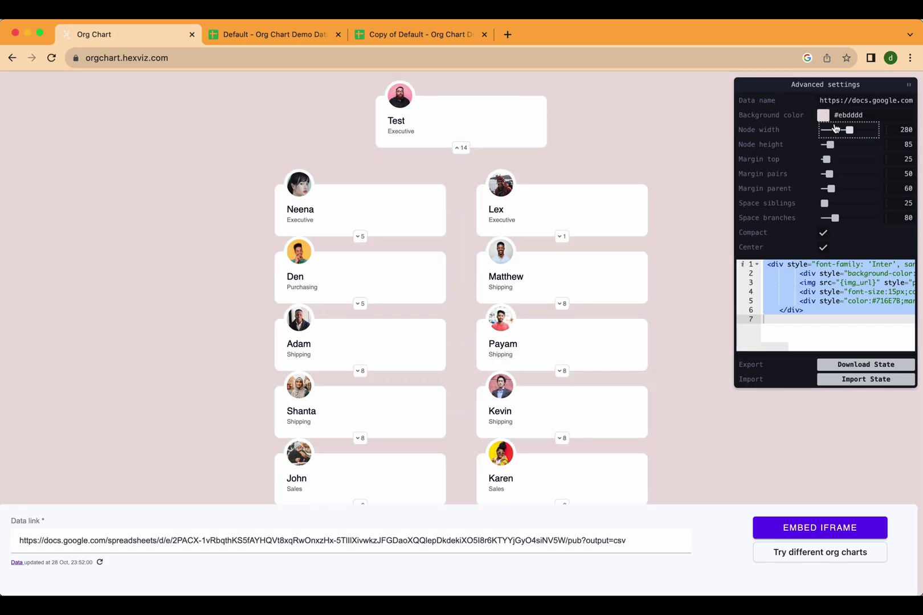
left_click(823, 116)
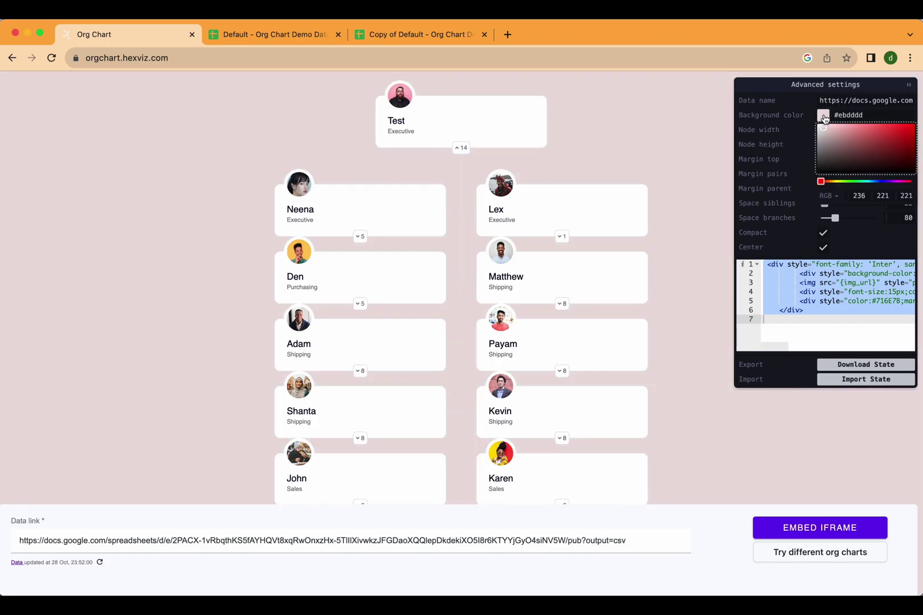
left_click(820, 127)
Step: Set background #ebcfcf, node width 130, parent margin 55 and sibling spacing 45
left_click_drag(820, 128, 832, 129)
left_click(827, 116)
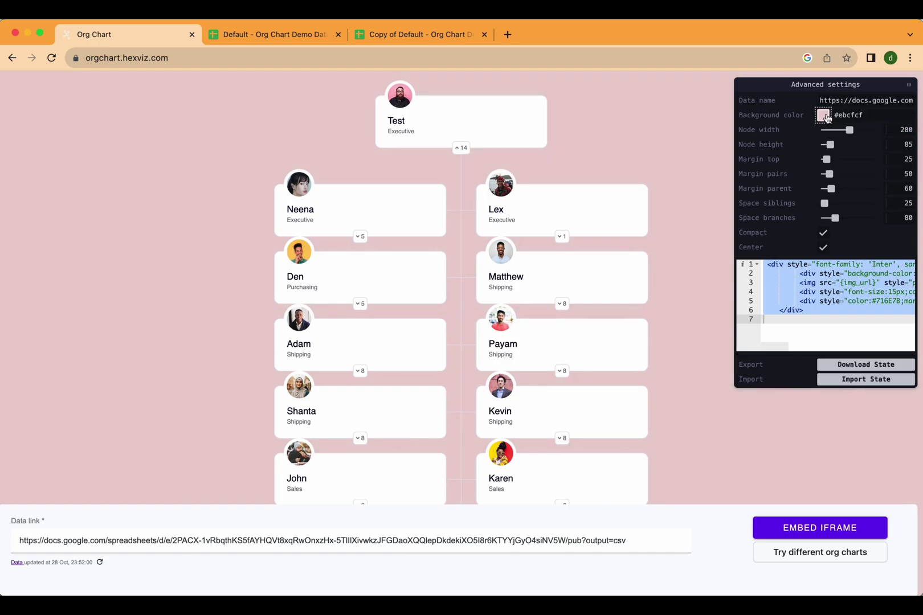
left_click_drag(850, 131, 832, 147)
left_click(831, 147)
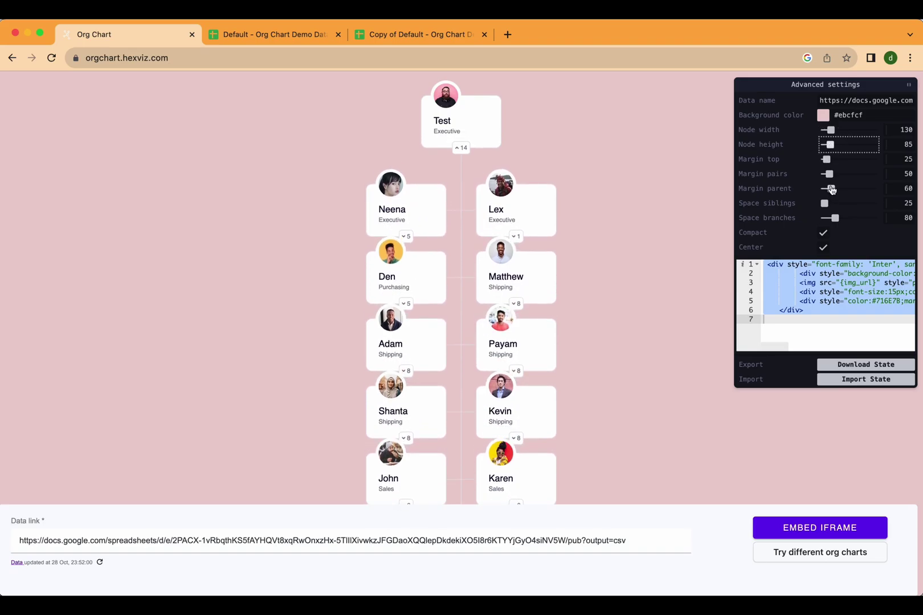
left_click_drag(831, 190, 831, 160)
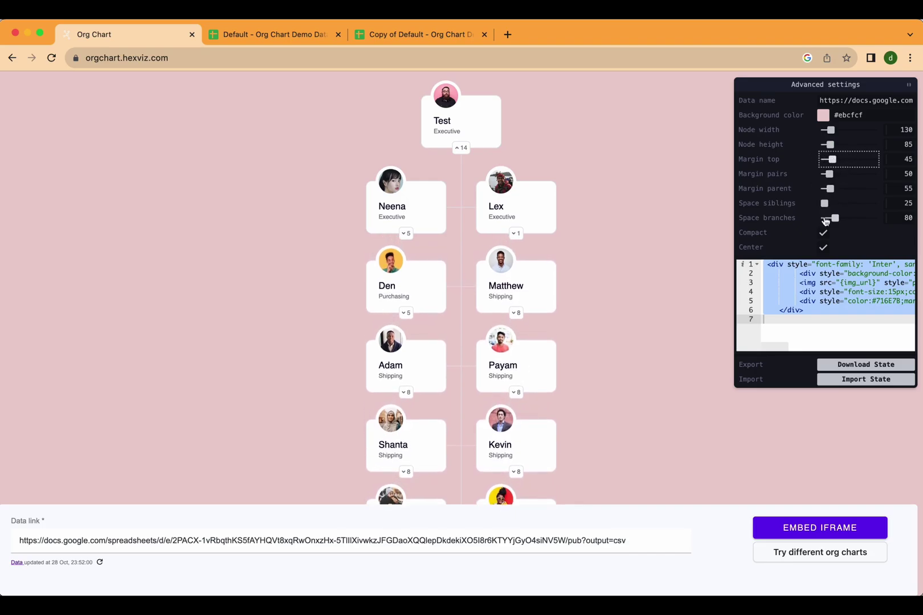
left_click_drag(825, 203, 838, 178)
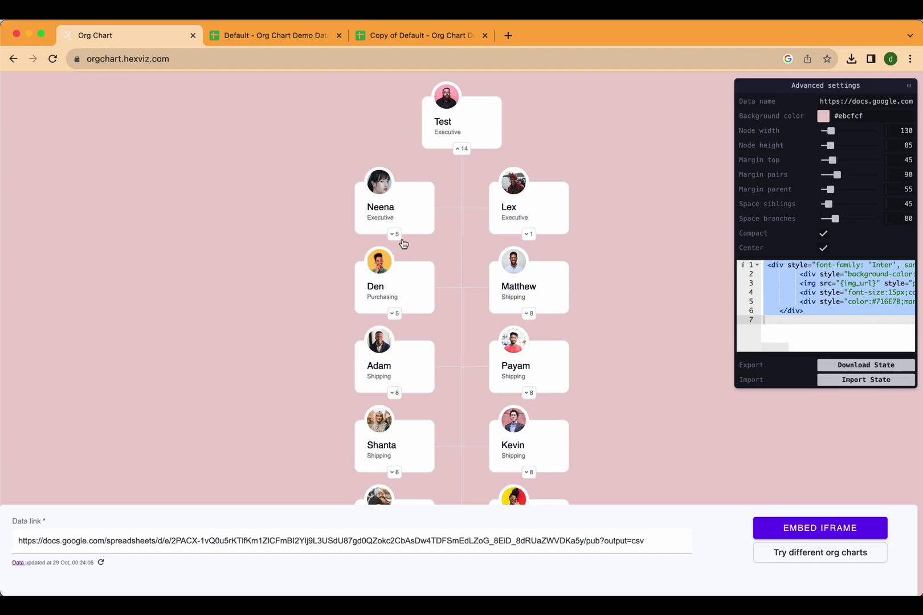
left_click(395, 234)
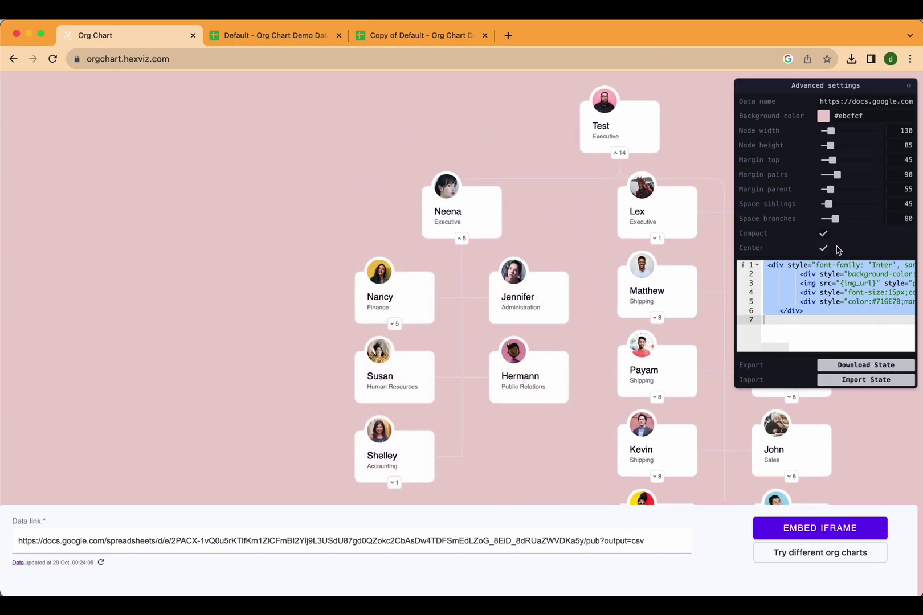
left_click_drag(728, 251, 589, 233)
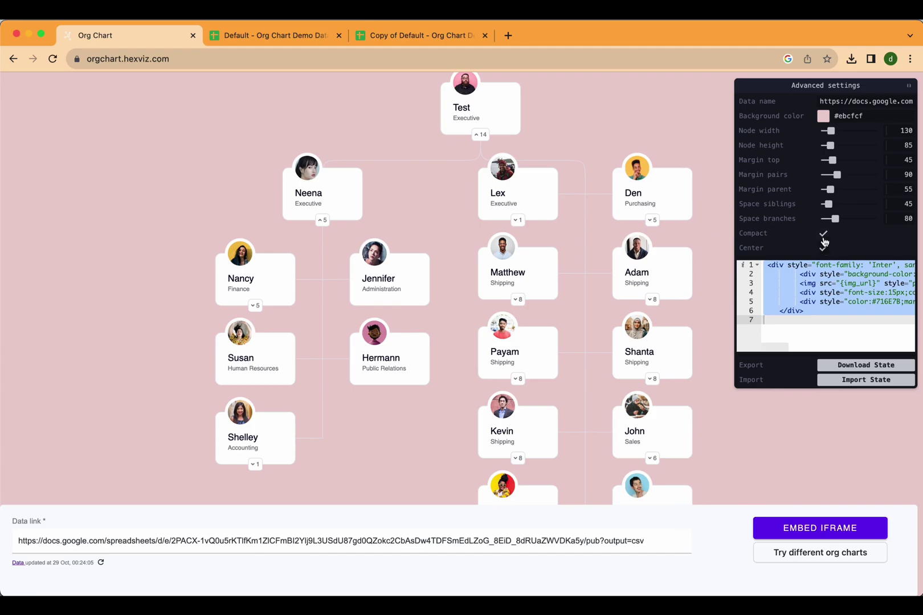
left_click(823, 235)
left_click(823, 236)
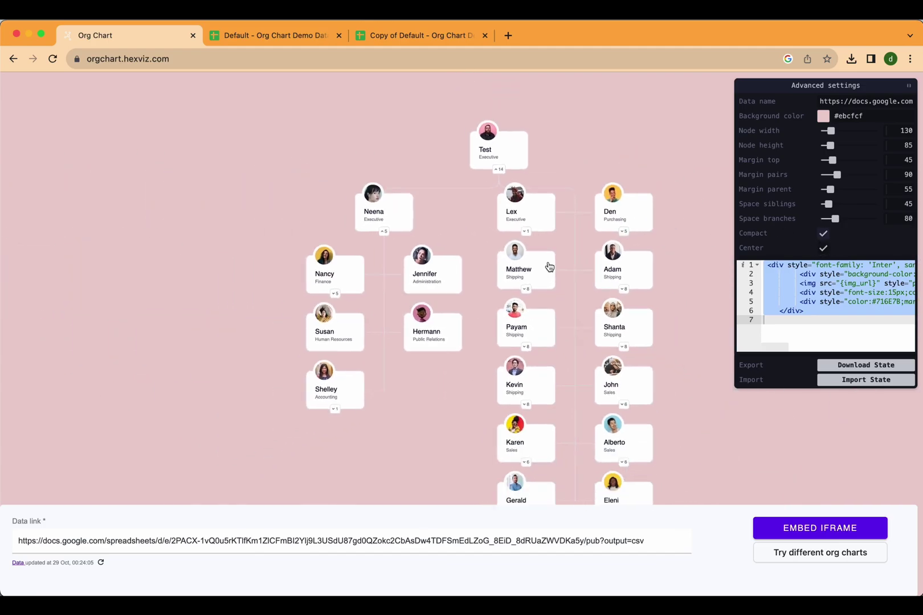
scroll(549, 267, "down", 2)
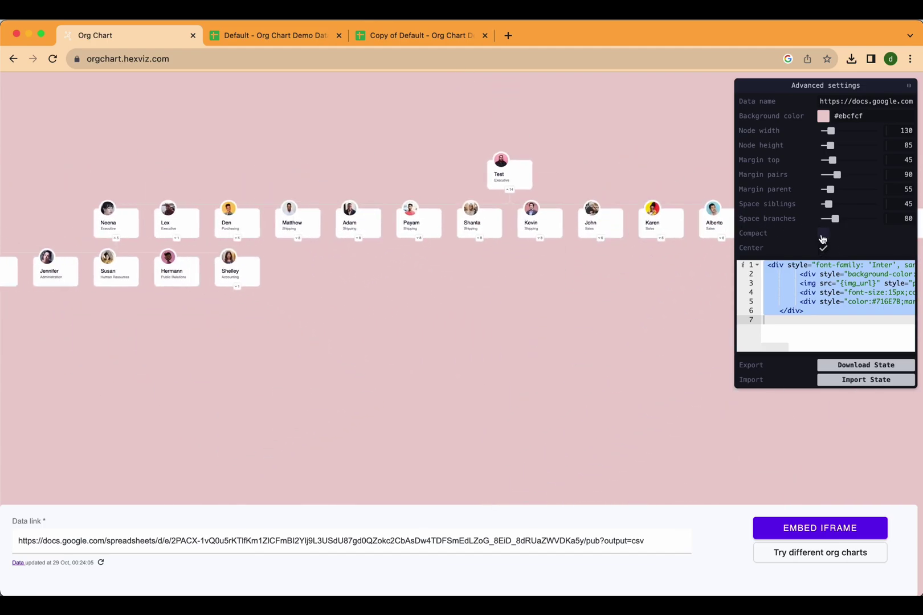
left_click(823, 235)
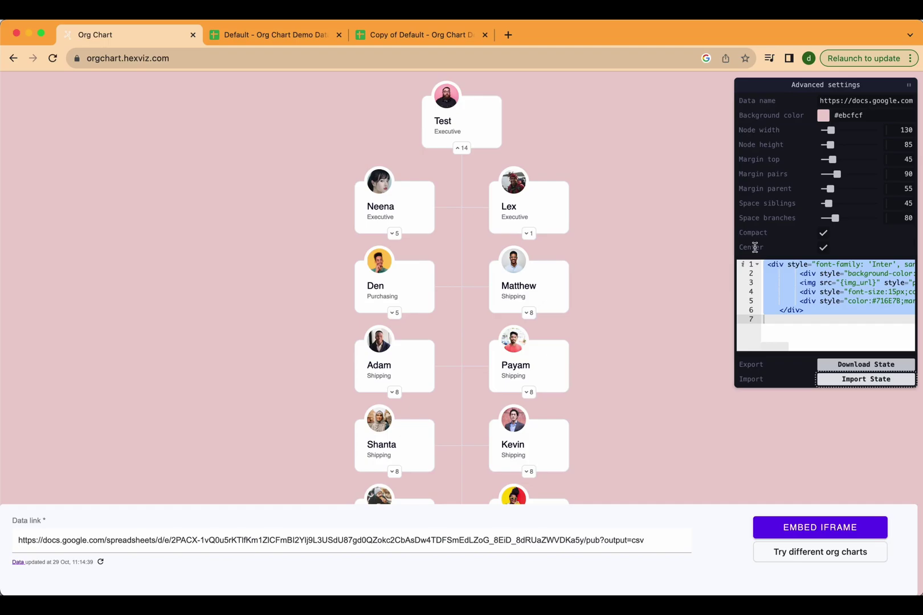
scroll(827, 295, "right", 5)
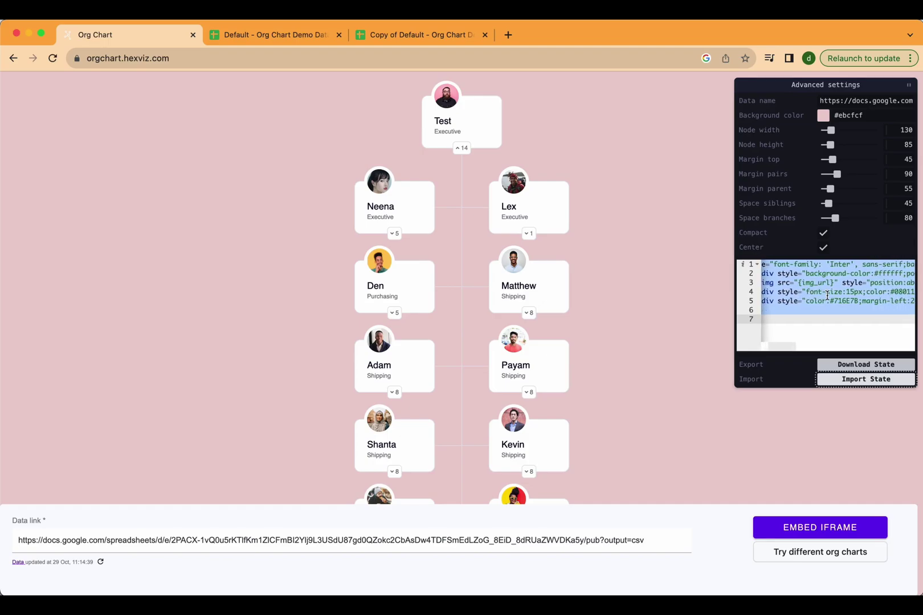
scroll(827, 295, "right", 5)
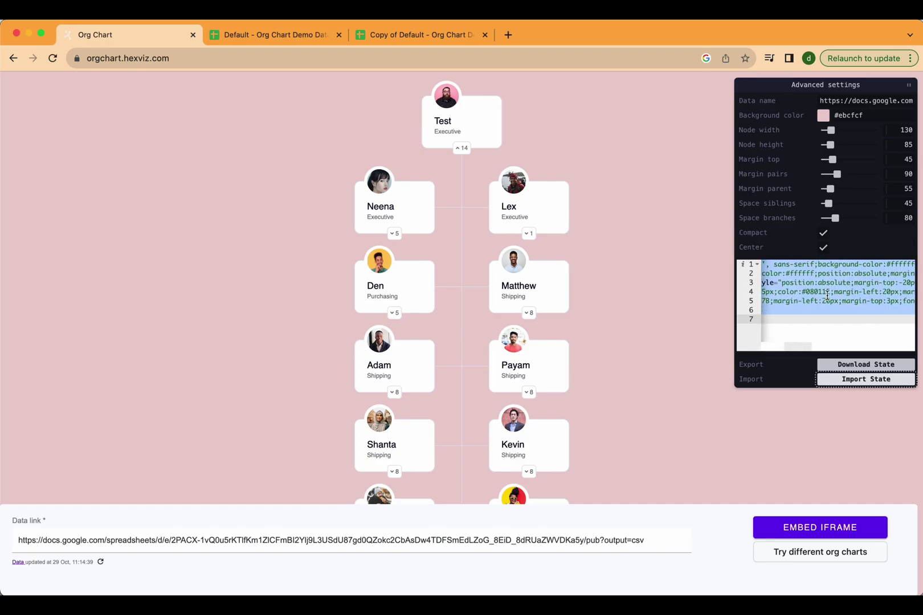
scroll(827, 295, "right", 6)
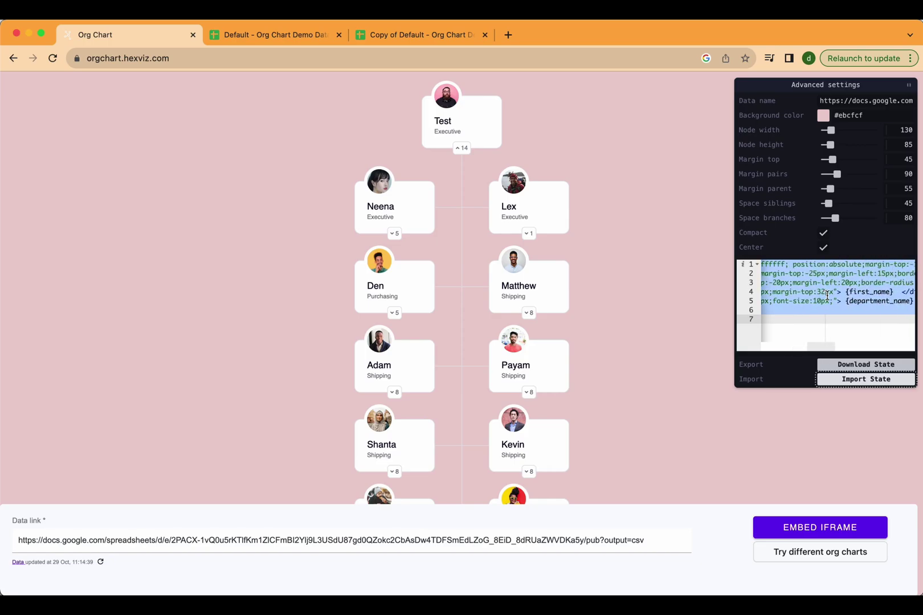
scroll(827, 295, "right", 5)
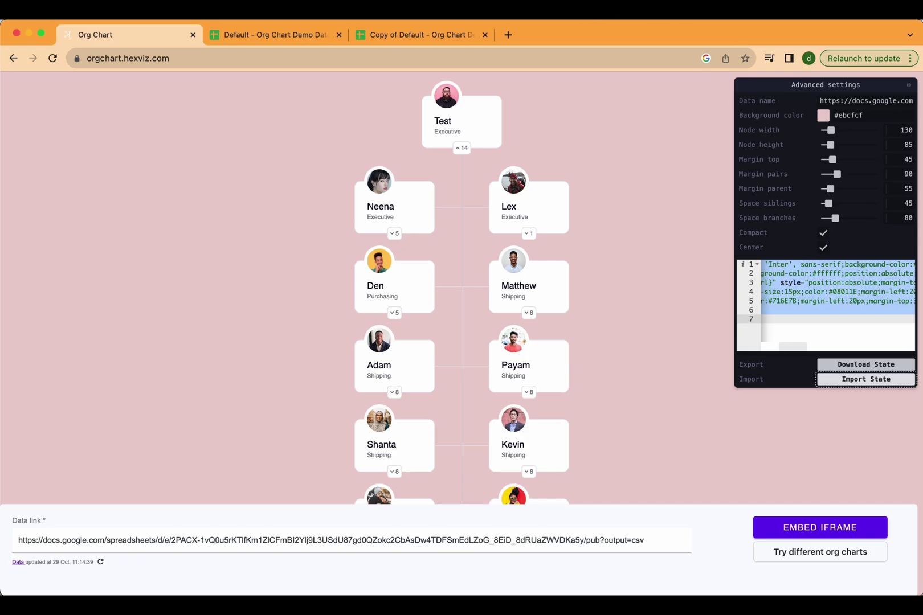
left_click(810, 293)
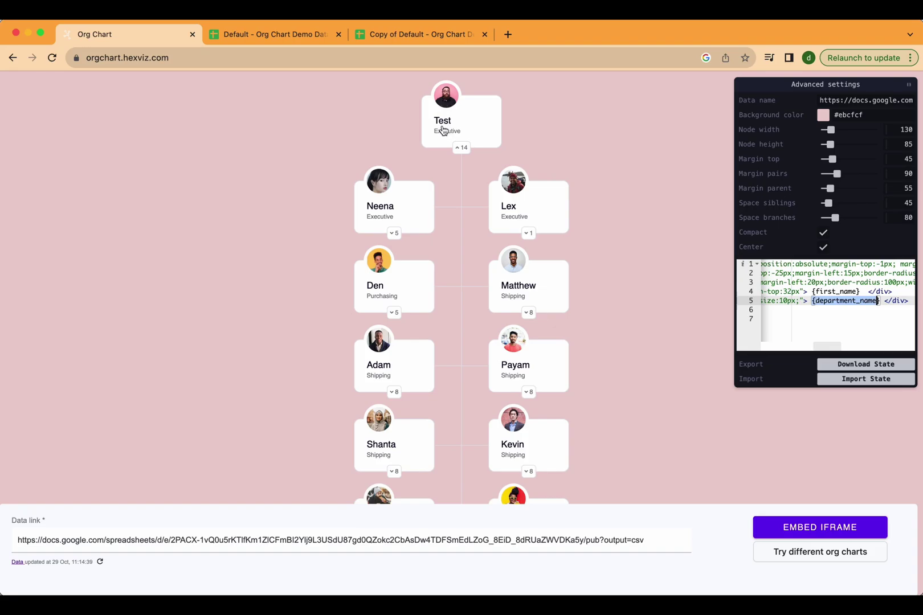
Step: Compare the sheet's first_name, last_name and department_name columns, including Test's Executive row, with the chart
left_click(381, 37)
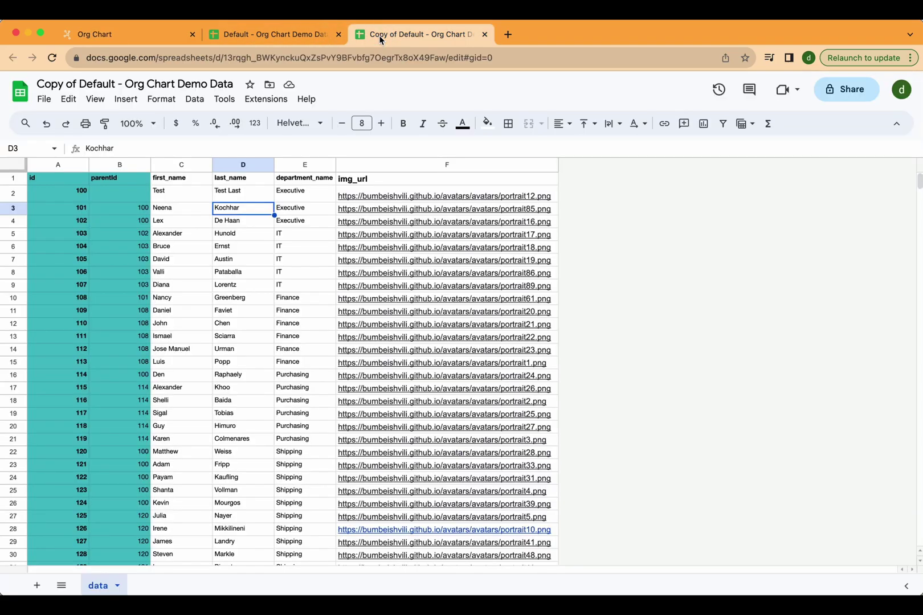
left_click(165, 179)
left_click(226, 180)
left_click(184, 192)
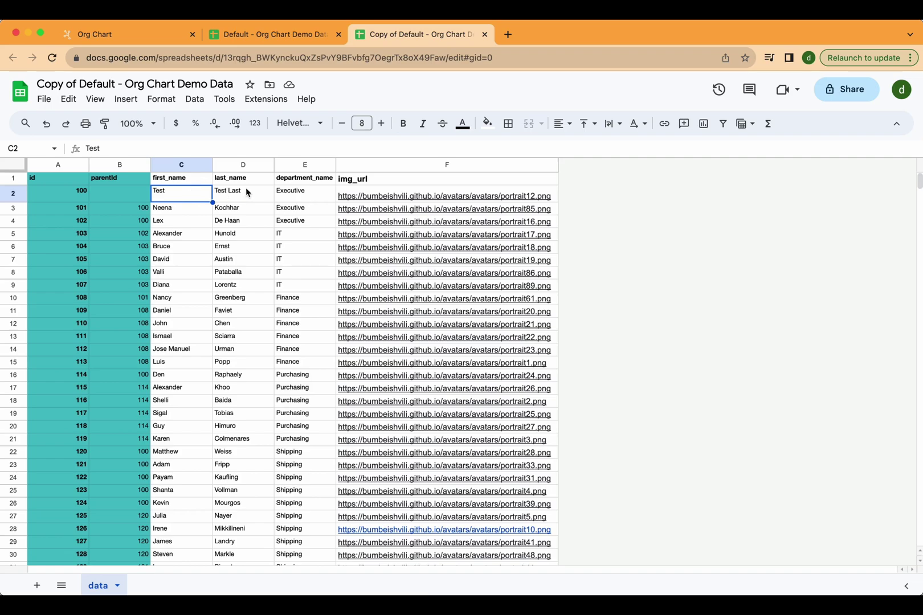
left_click(303, 196)
left_click(302, 182)
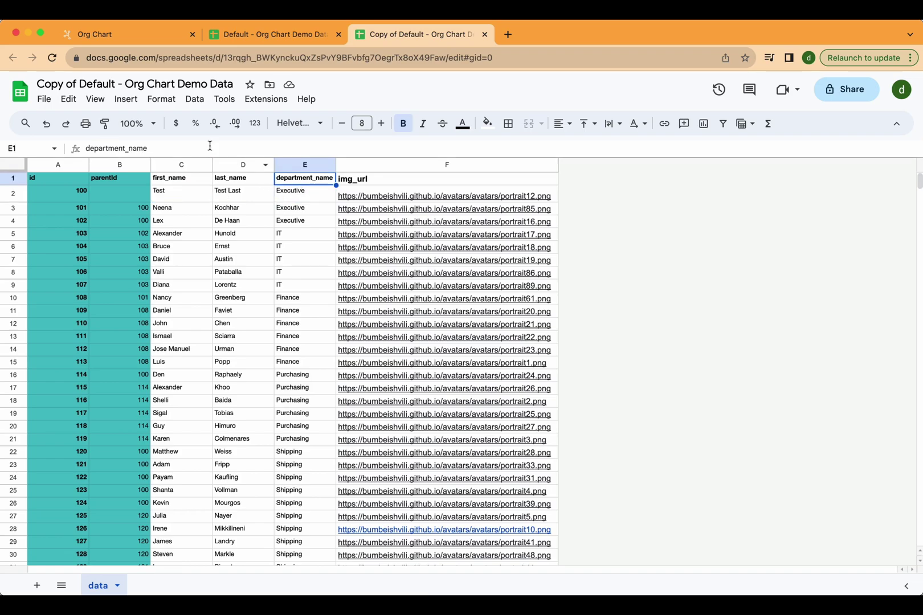
left_click(102, 35)
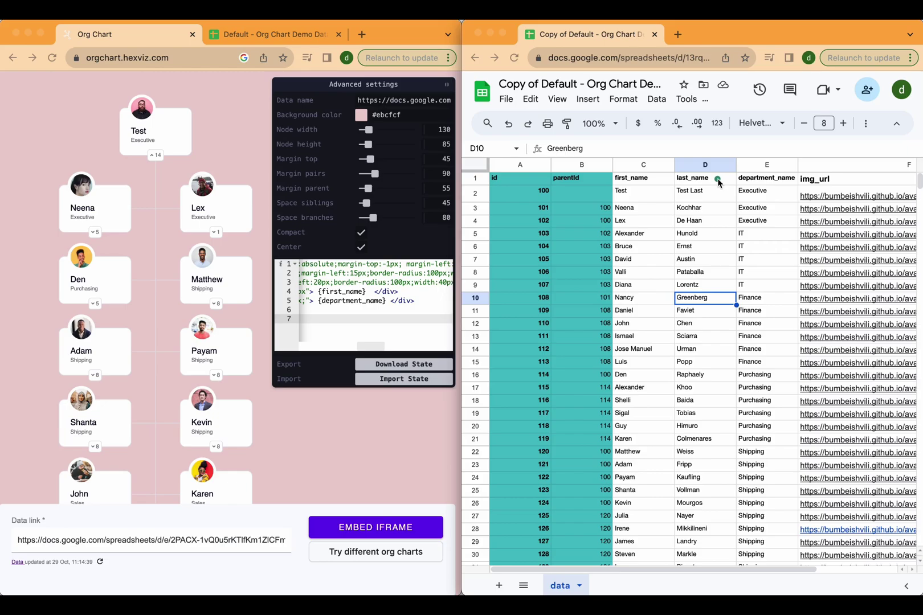
Step: Replace #ffffff with pink as the card background-color in the node template code
mouse_move(718, 182)
left_mouse_down()
mouse_move(391, 361)
mouse_move(222, 424)
mouse_move(229, 349)
left_mouse_up()
left_click(378, 336)
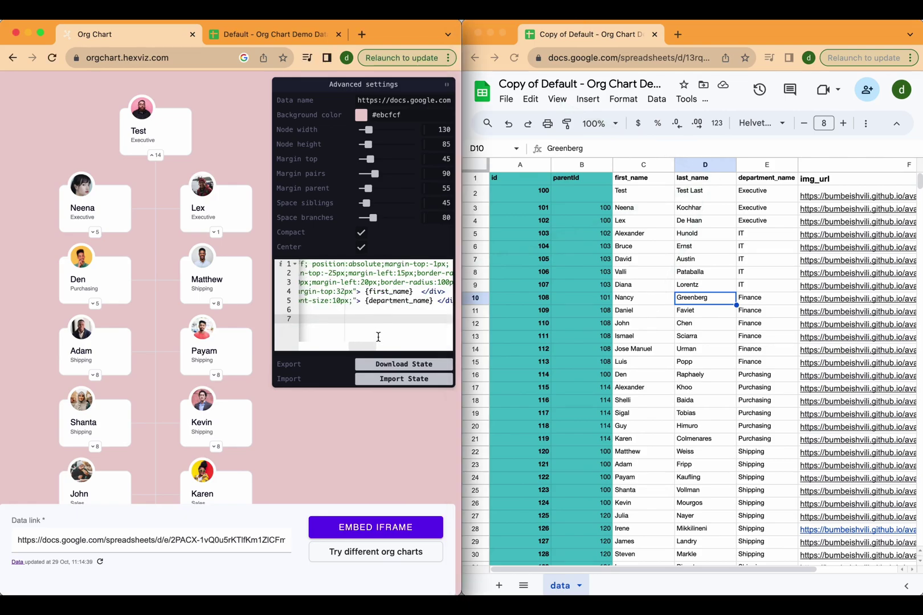
scroll(358, 289, "left", 5)
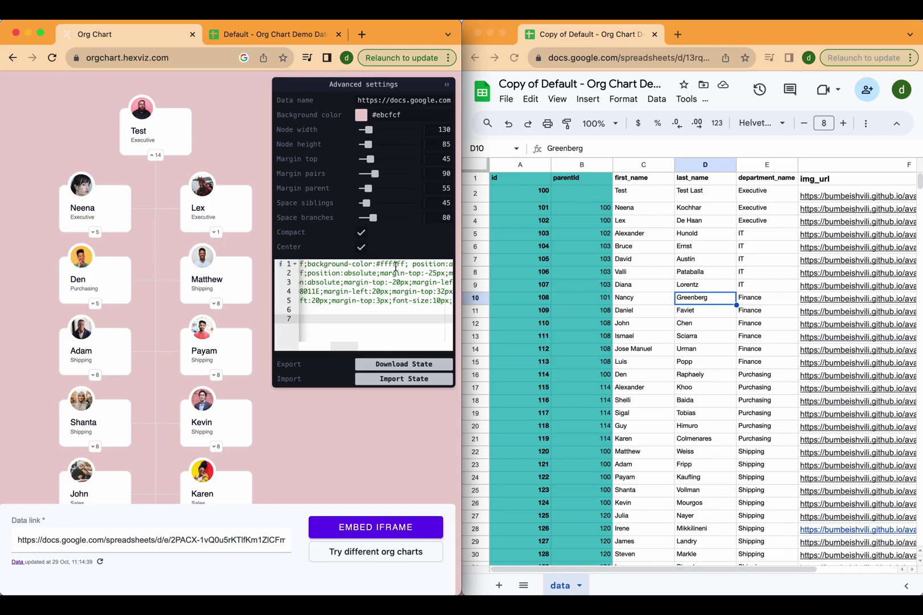
double_click(395, 264)
key("BackSpace")
key("BackSpace")
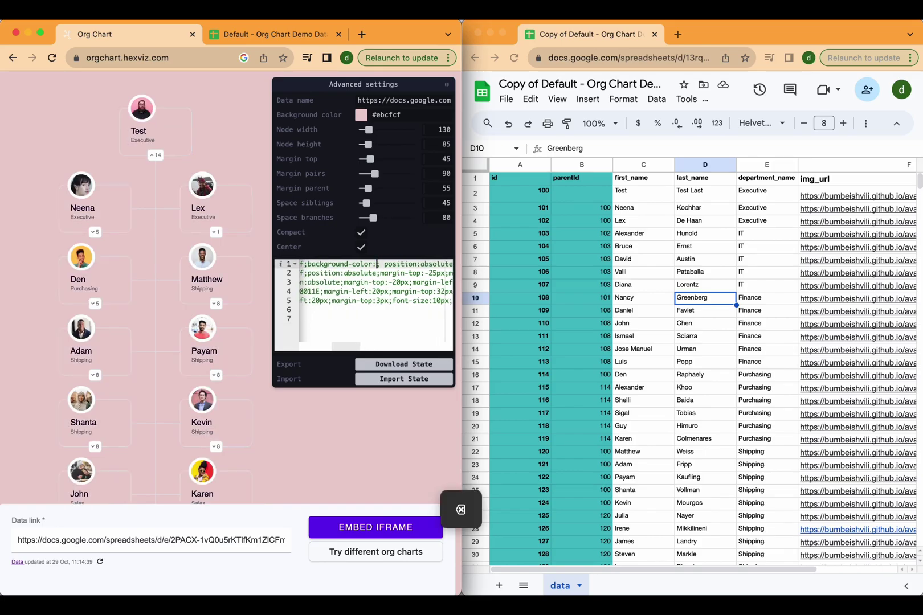
type("pink")
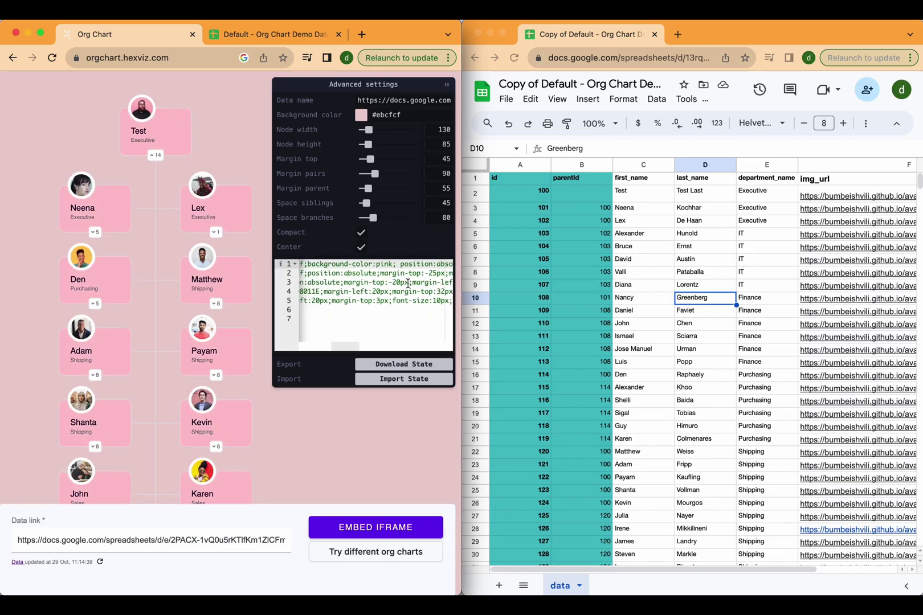
scroll(417, 305, "right", 5)
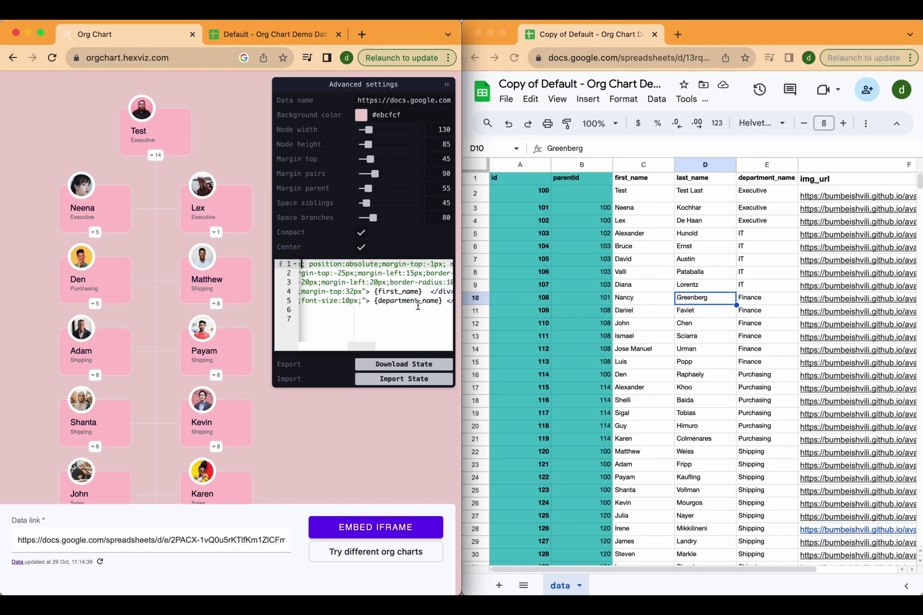
Step: Add {last_name} after {first_name} in the card template and widen the nodes to 160
left_click(711, 180)
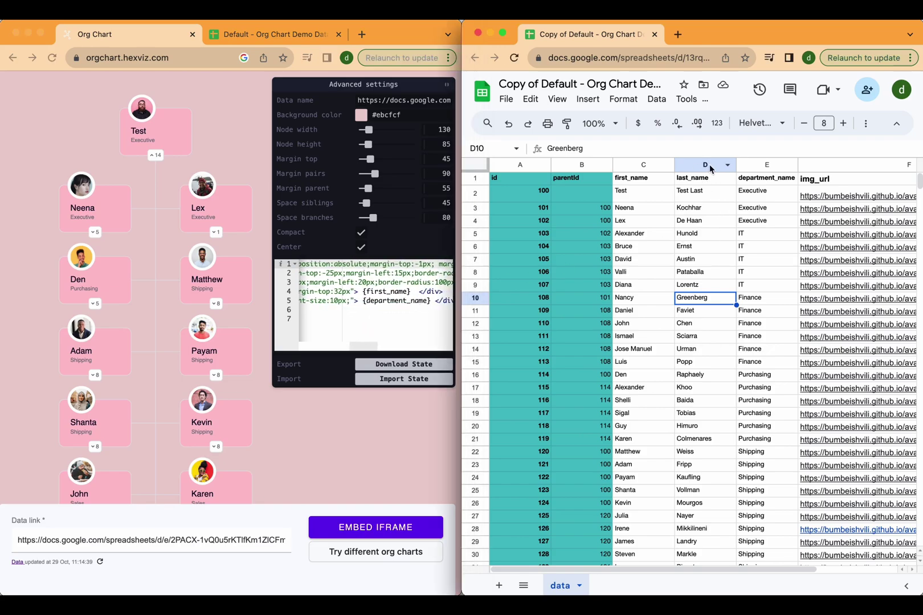
left_click(695, 180)
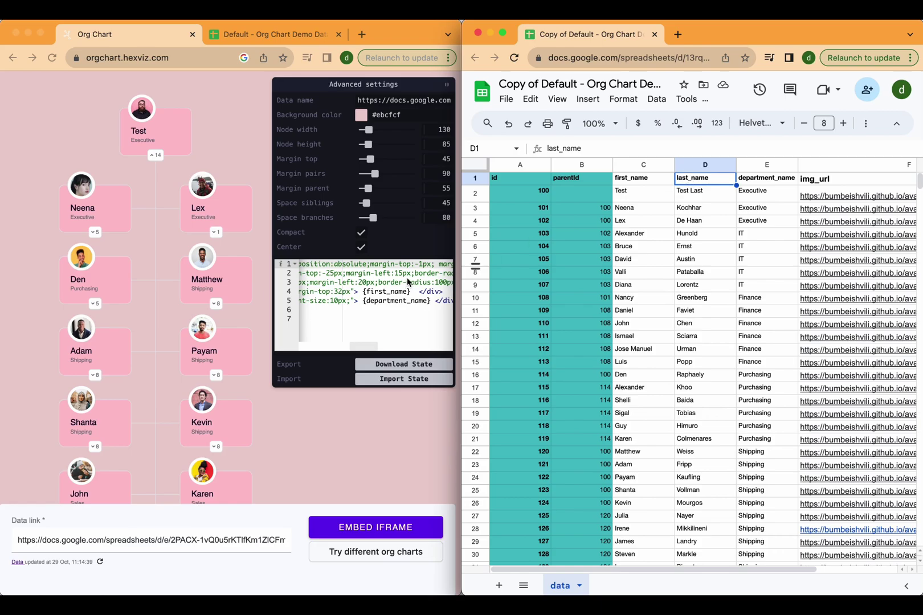
left_click(411, 292)
left_click(411, 292)
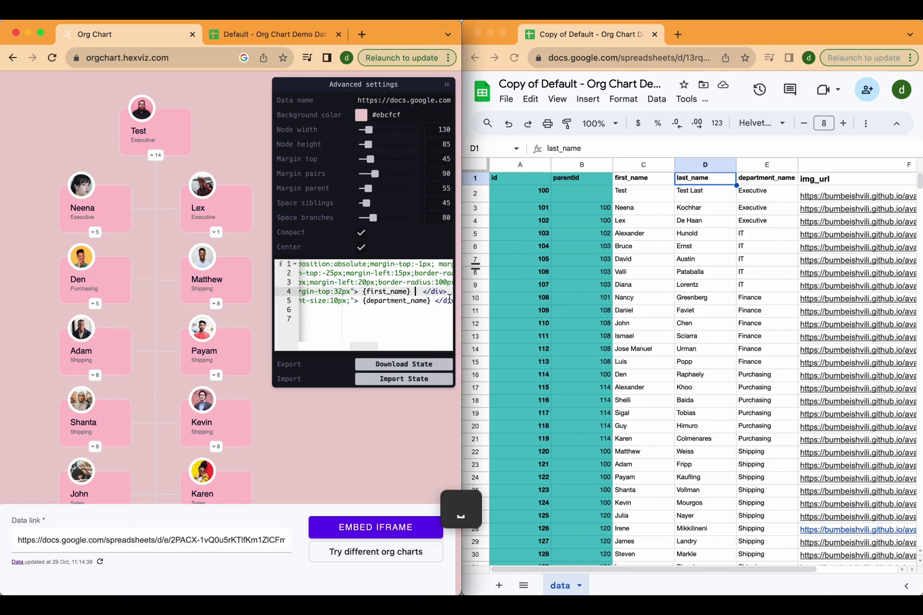
type("last_name ")
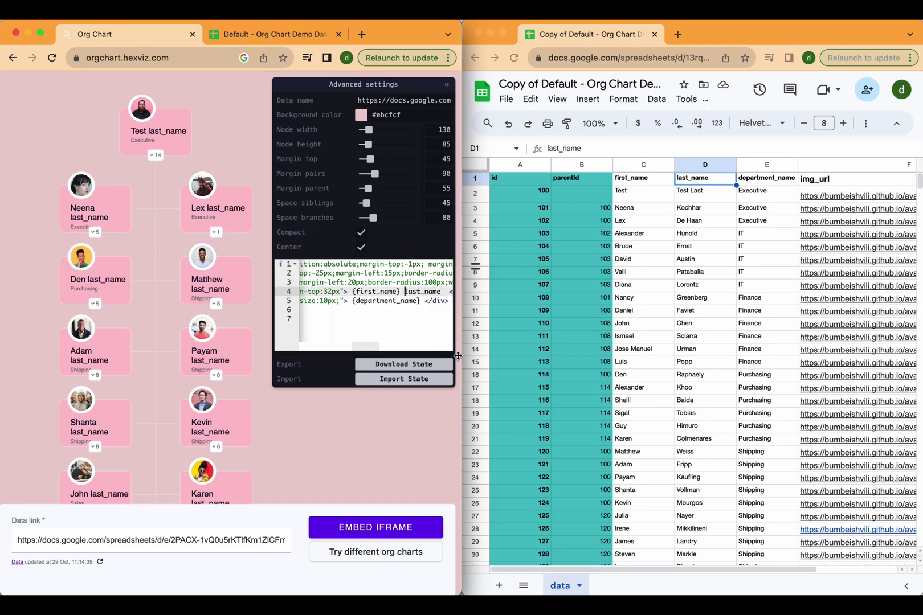
type("{")
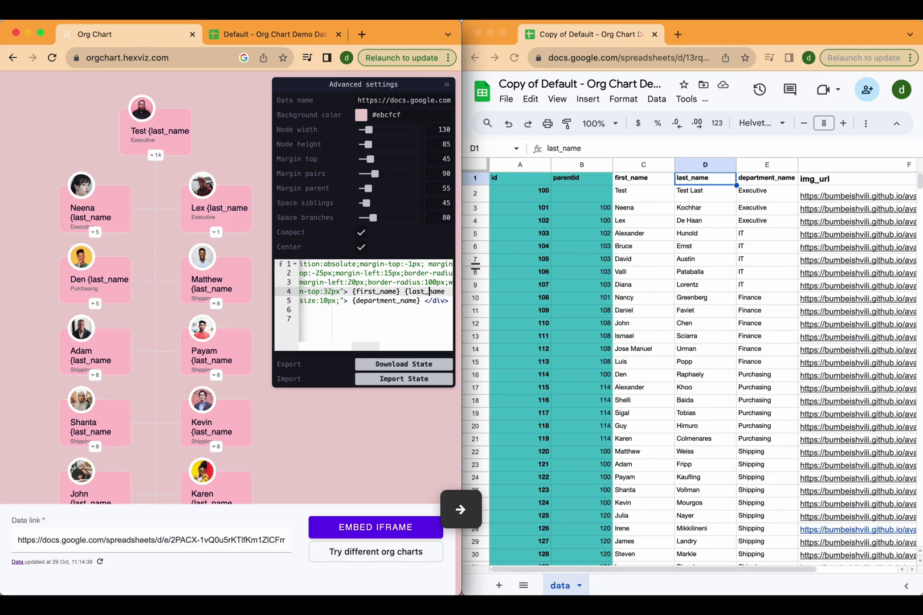
type("} <")
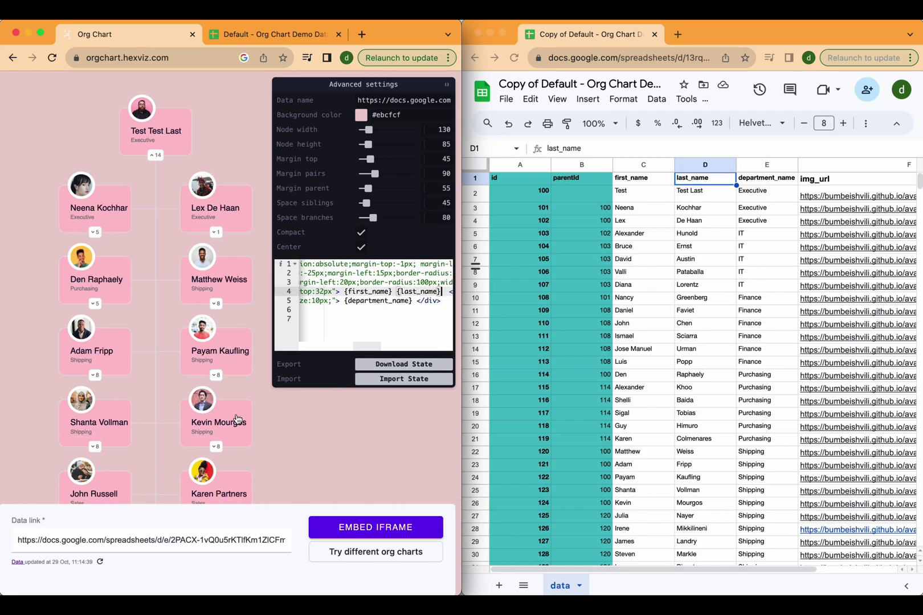
left_click_drag(266, 436, 232, 244)
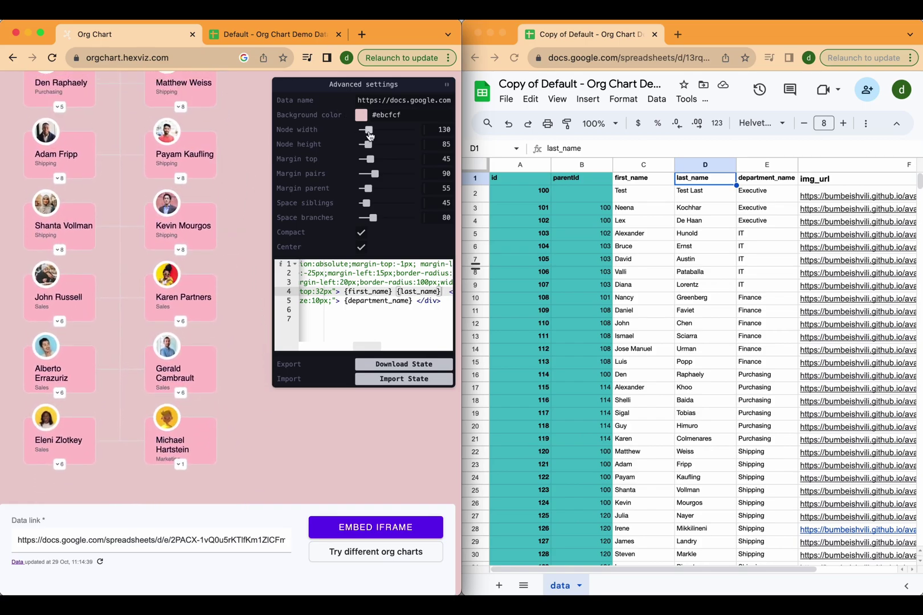
left_click_drag(369, 135, 370, 135)
Step: Save the current pink chart settings to a state.json file
left_click_drag(255, 147, 276, 311)
key("ctrl+alt+Return")
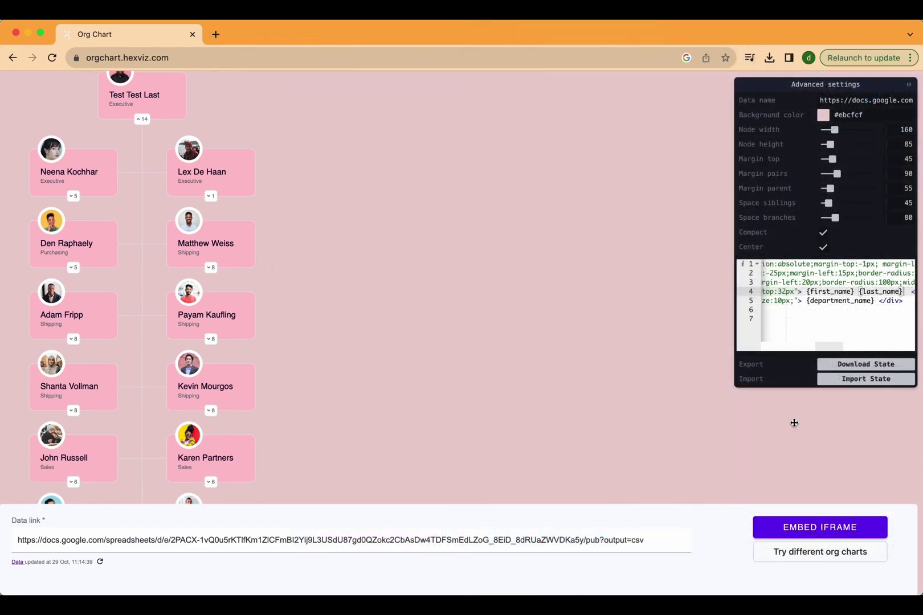
left_click(842, 365)
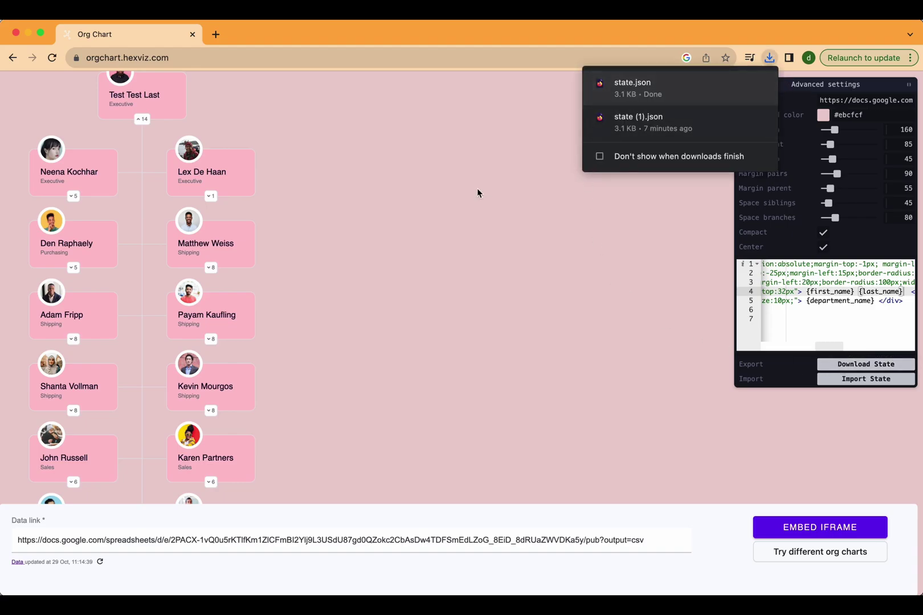
left_click(452, 202)
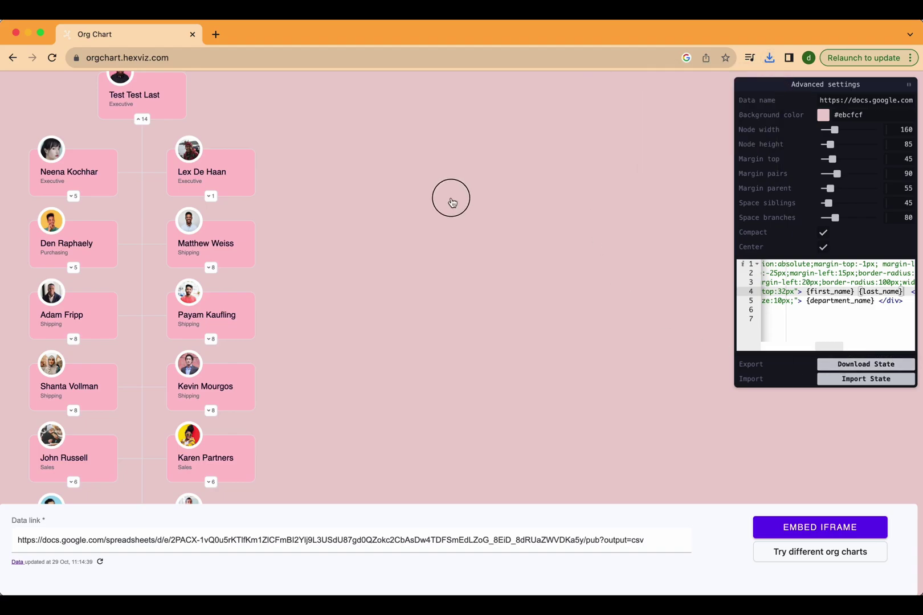
Step: Reload the page, restore the settings from state.json, and copy the iframe embed code
left_click(52, 57)
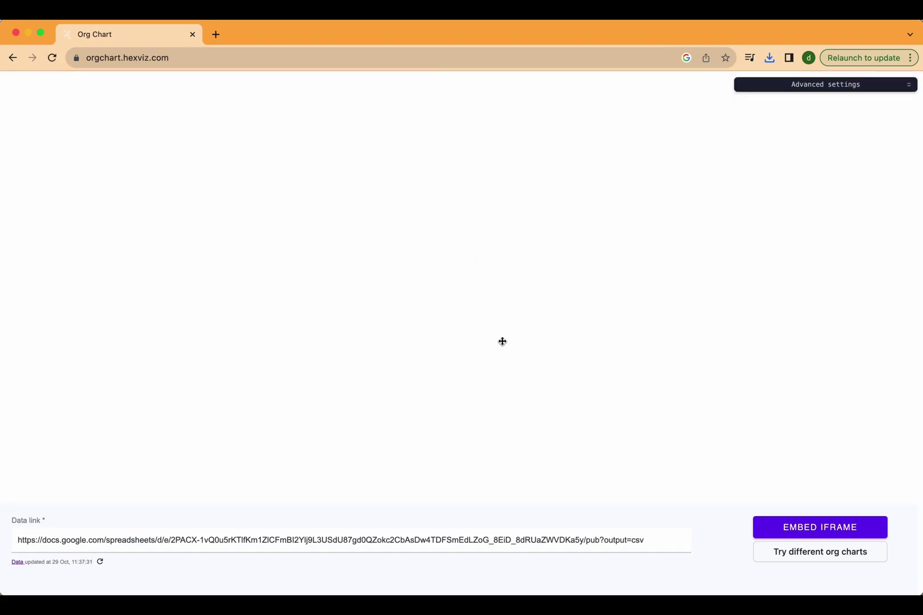
left_click(780, 87)
left_click(866, 379)
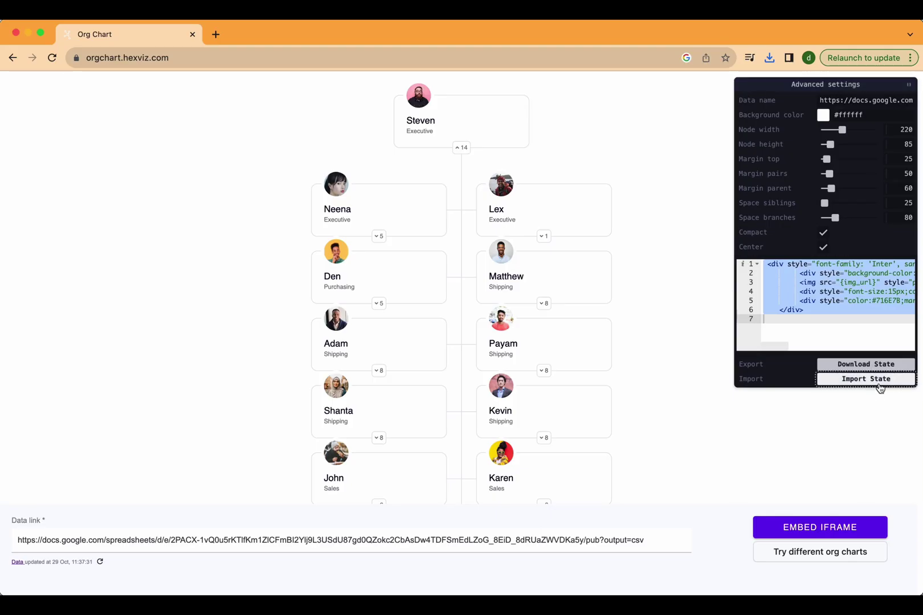
left_click(119, 522)
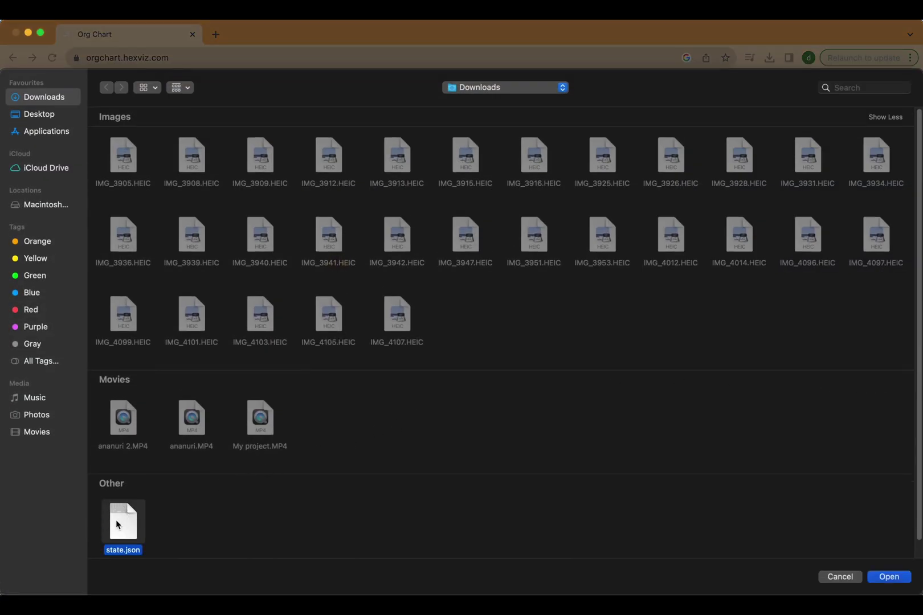
left_click(889, 577)
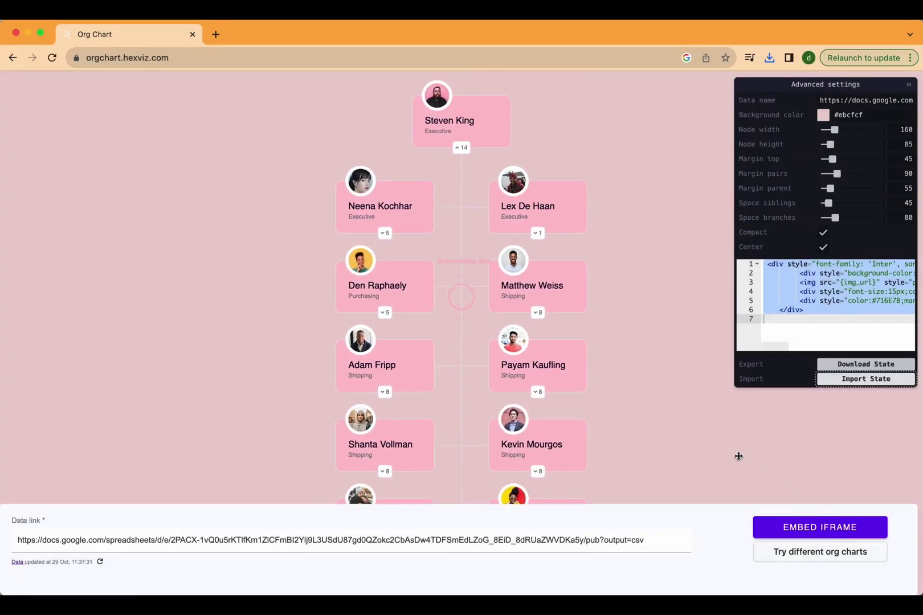
left_click_drag(699, 412, 676, 404)
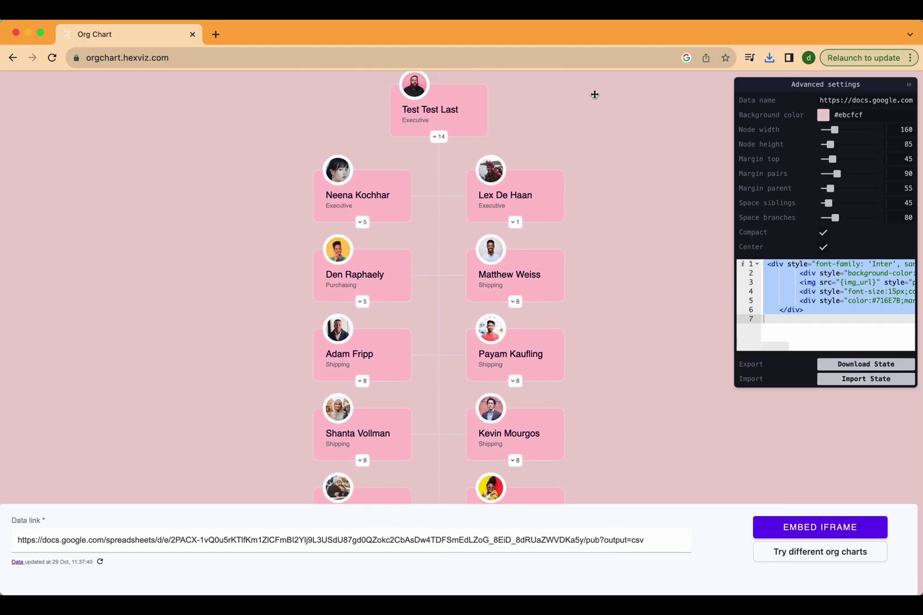
left_click_drag(593, 123, 593, 158)
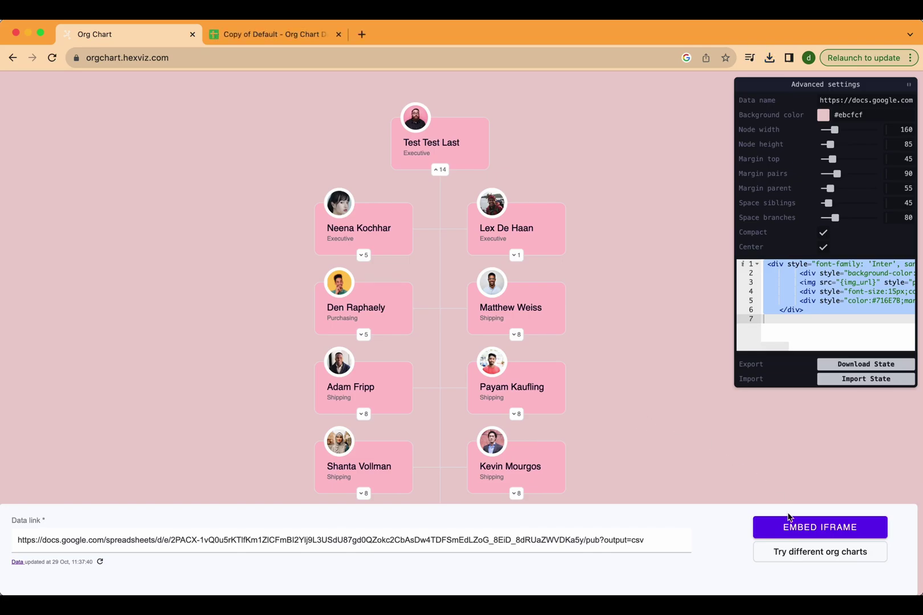
left_click(804, 525)
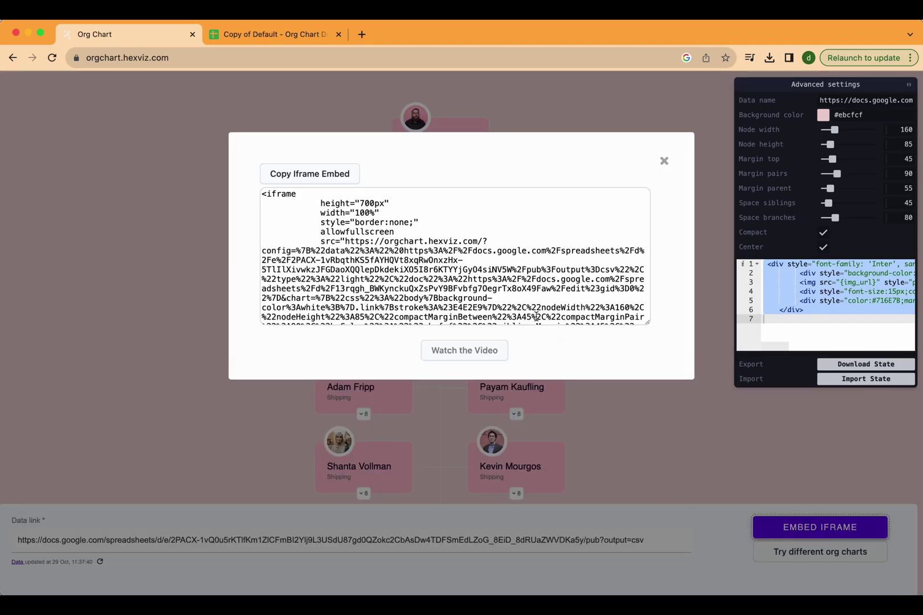
left_click(329, 173)
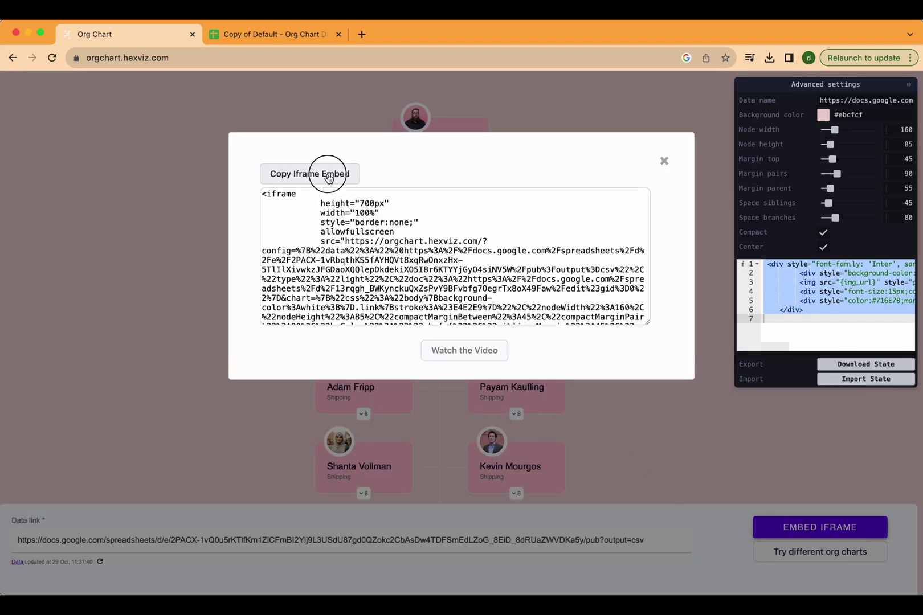
Step: Open realtimehtml.com in a new tab and paste the org chart iframe code over the sample markup
left_click(362, 36)
type("re")
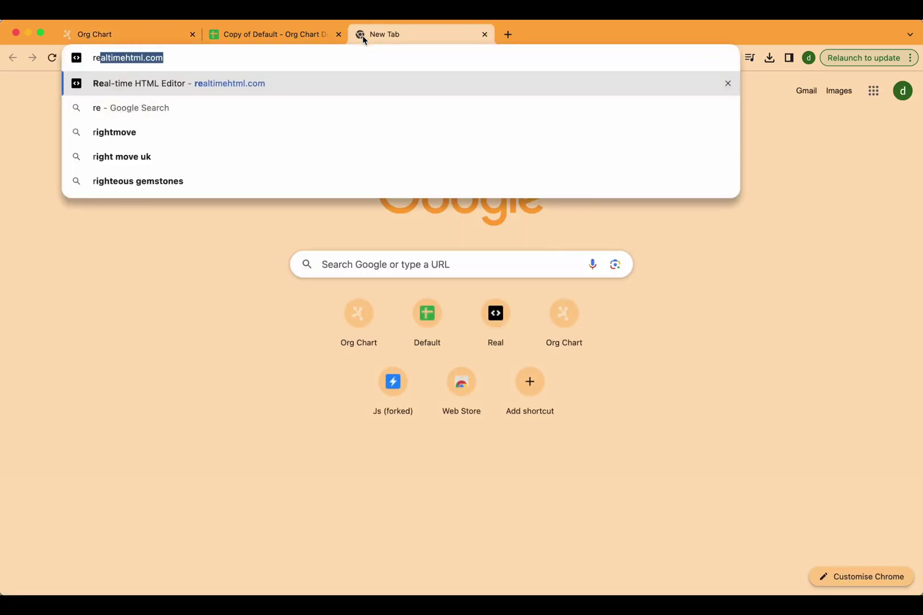
type("altimeh")
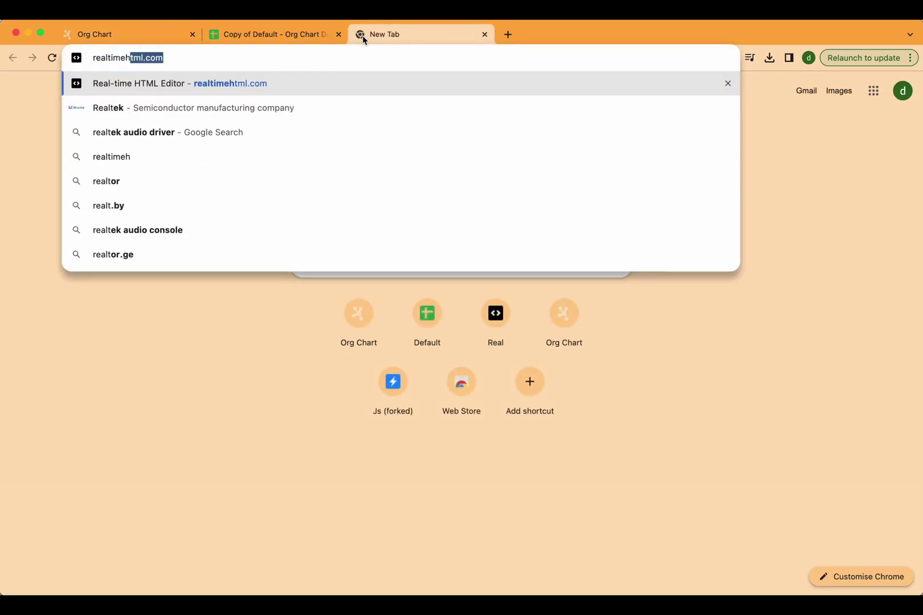
type("tml.com")
key("Return")
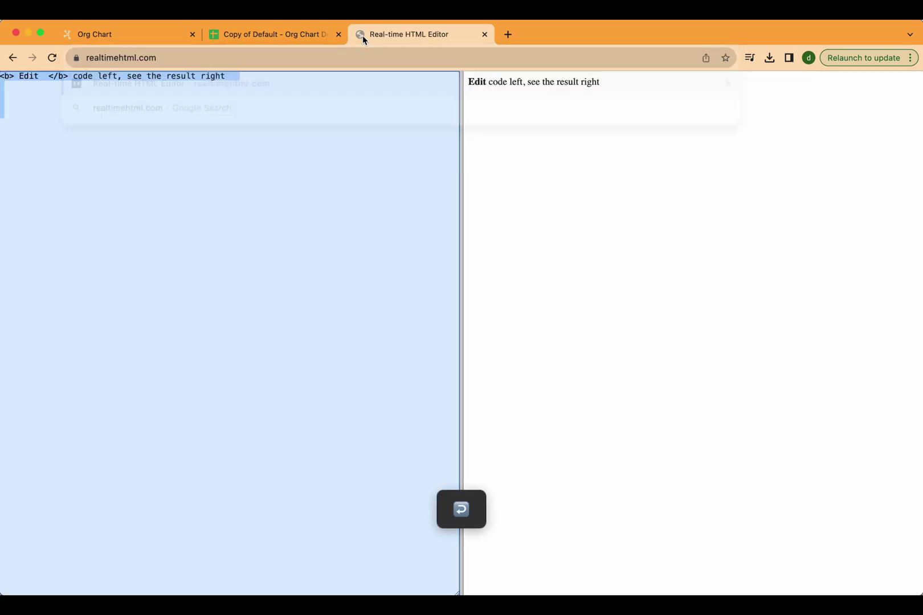
right_click(173, 104)
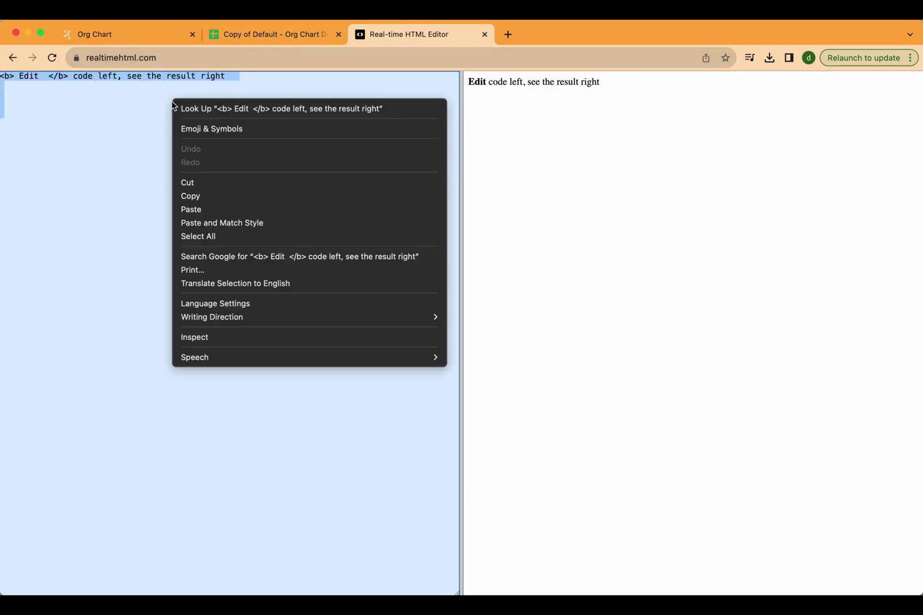
left_click(209, 209)
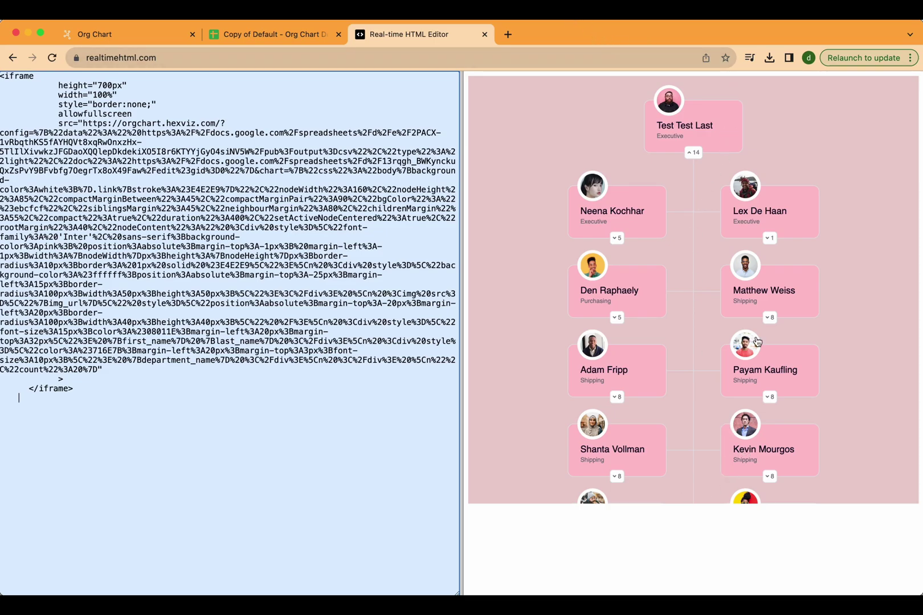
Step: Enter CEO in E2 and CTO in E3 of the org chart spreadsheet
left_click(276, 36)
left_click(295, 196)
type("CEO")
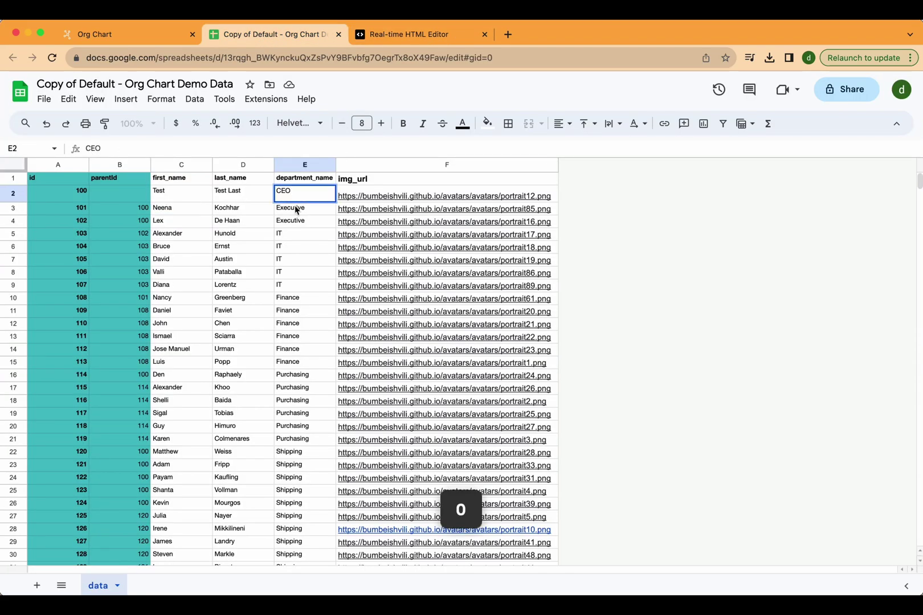
key("Return")
type("CE")
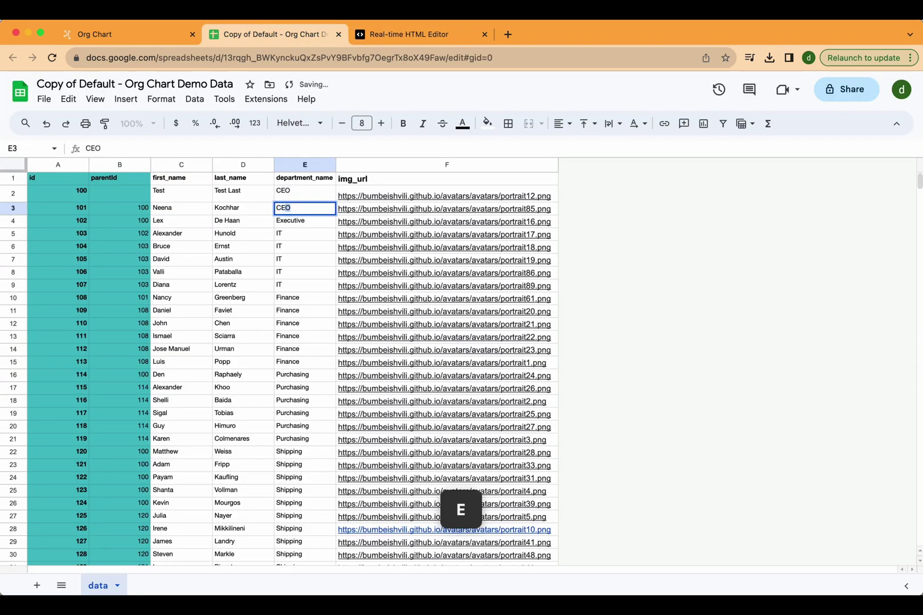
key("BackSpace")
type("TO")
Step: Rename the row 3 person to David Backham and set Lex De Haan's department to CTO
left_click(171, 208)
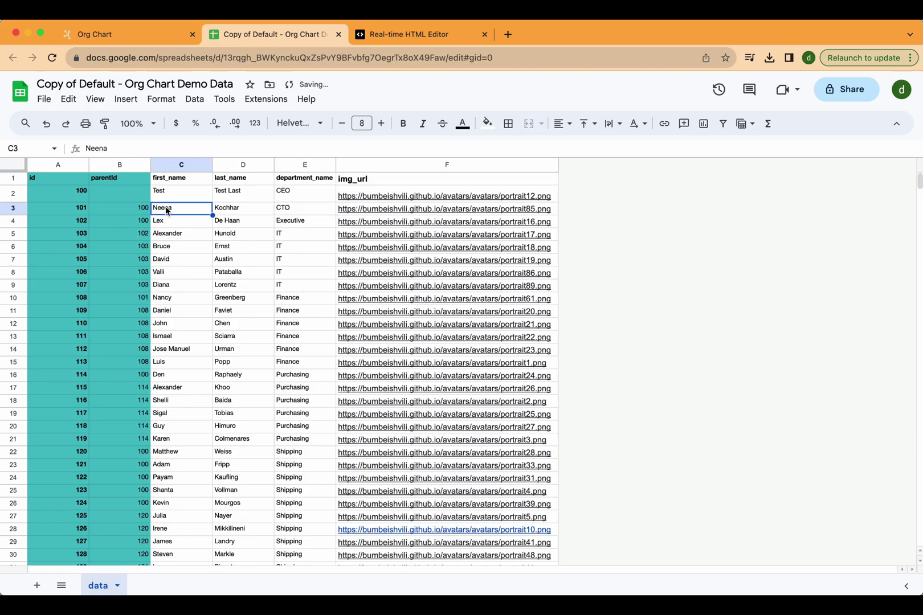
type("David")
left_click(233, 209)
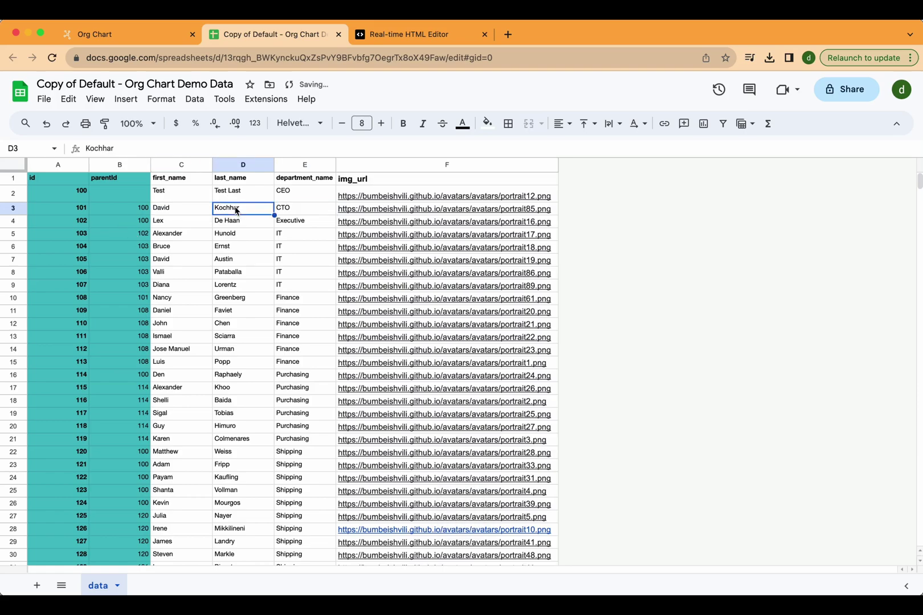
type("Backham")
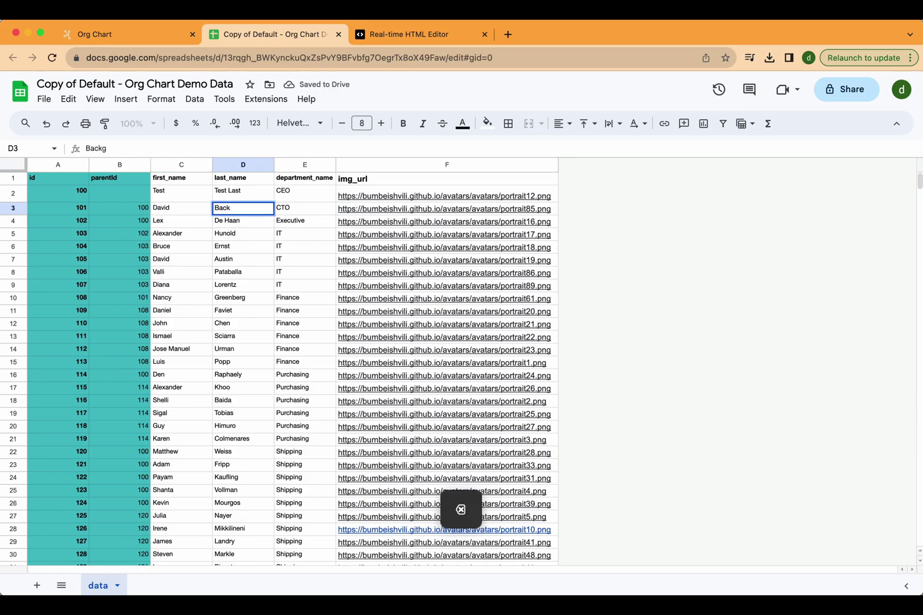
left_click(250, 228)
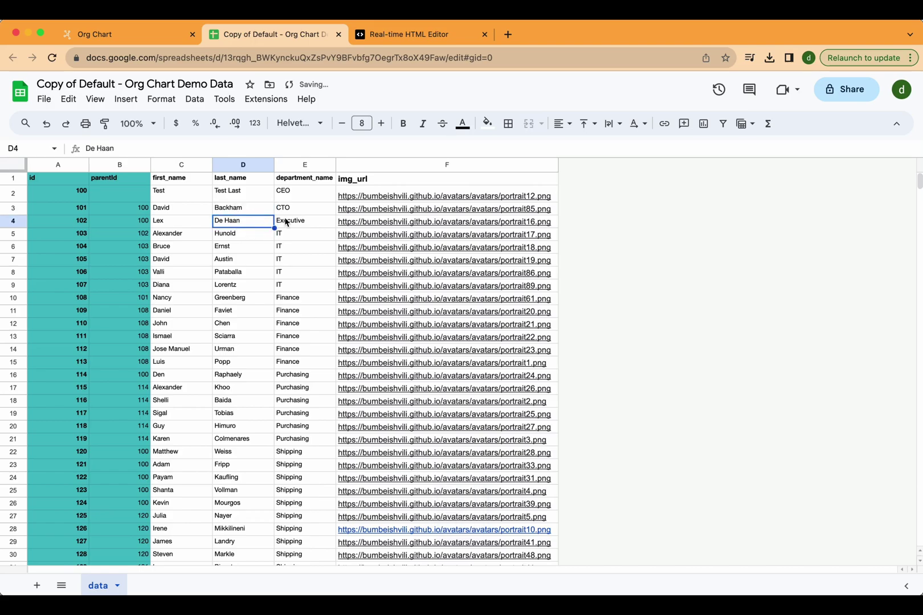
left_click(289, 222)
type("CTO")
key("Return")
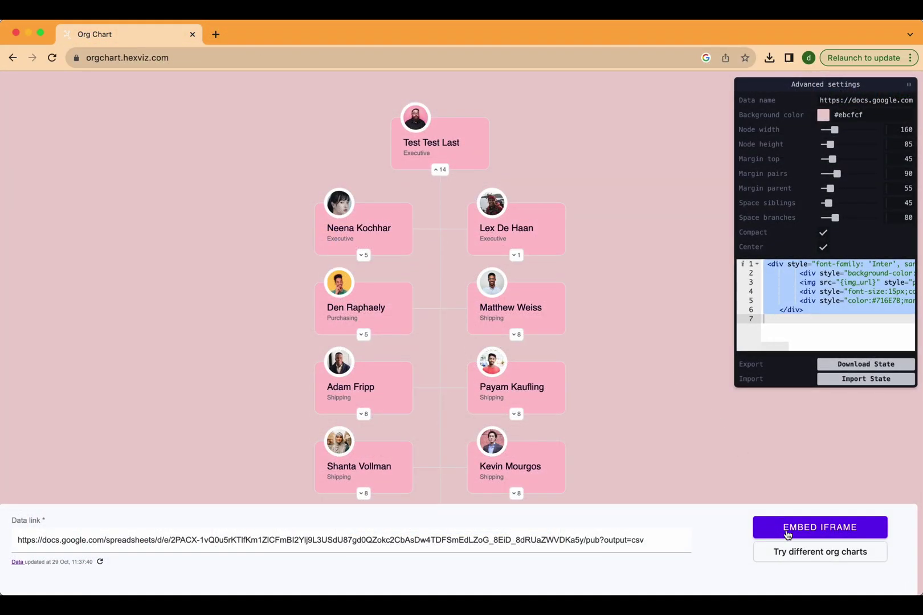
Step: Load the simple theme sample chart and expand Cto Name to show Unit Name
left_click(793, 552)
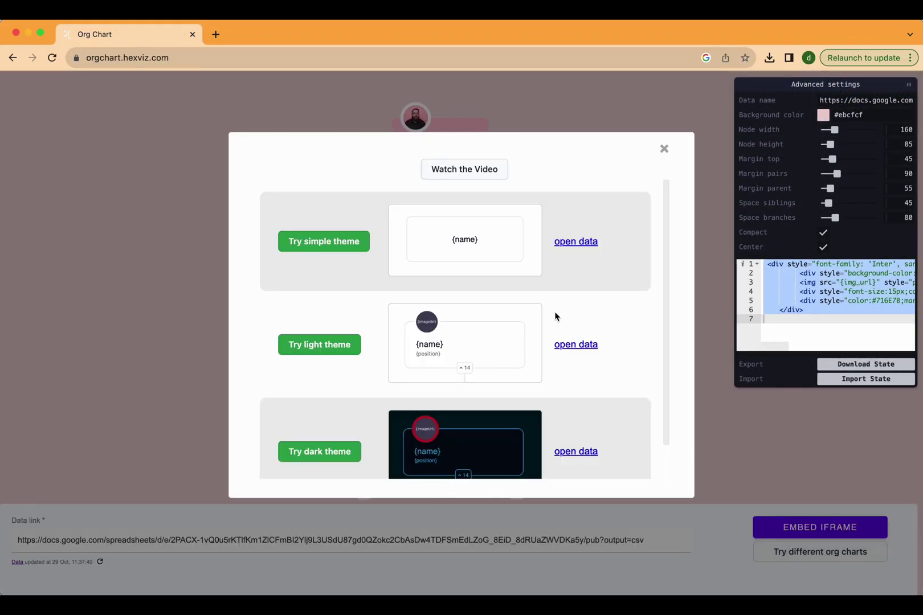
left_click(309, 243)
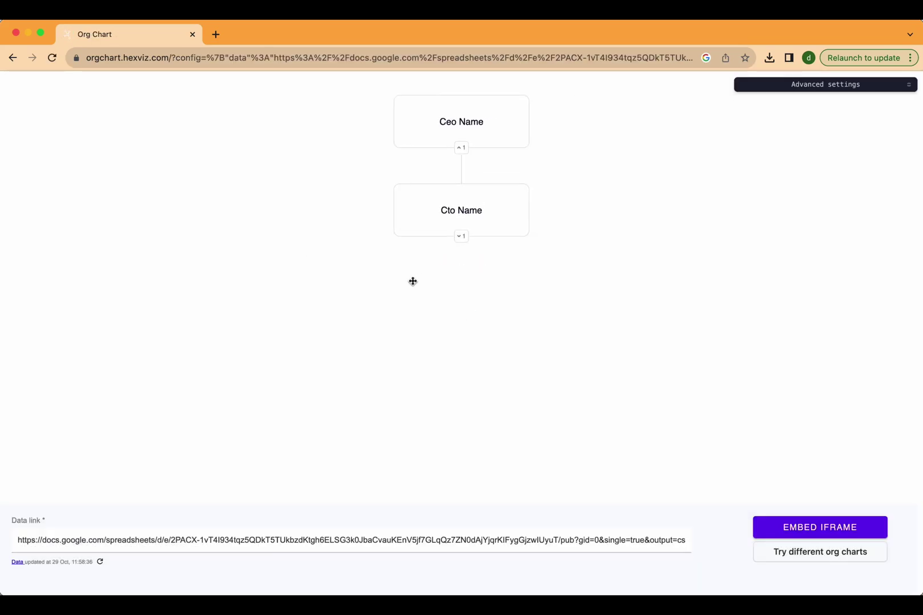
left_click(462, 238)
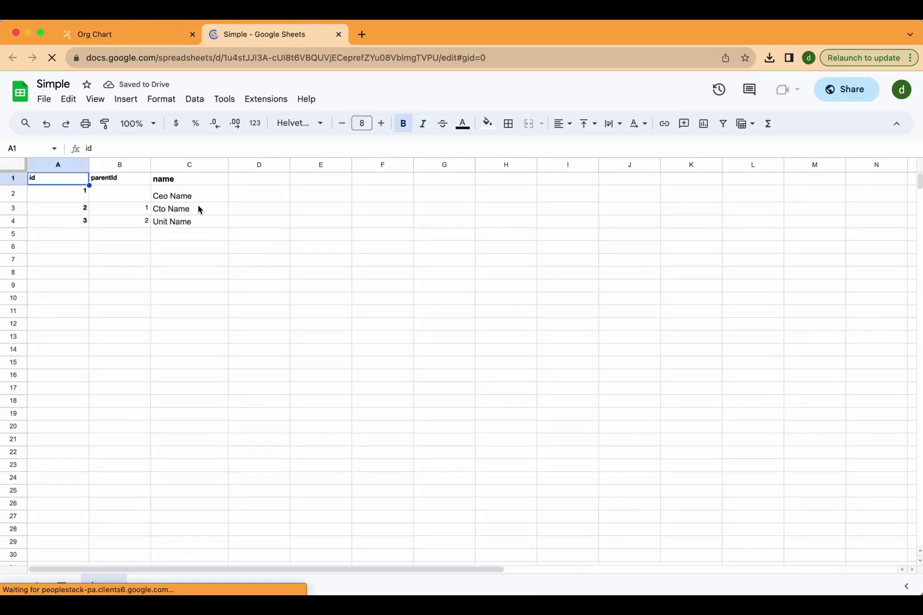
Step: Enter 'test name' in C2 and 'cto last' in C3 of the Simple sheet
left_click(188, 200)
type("test name")
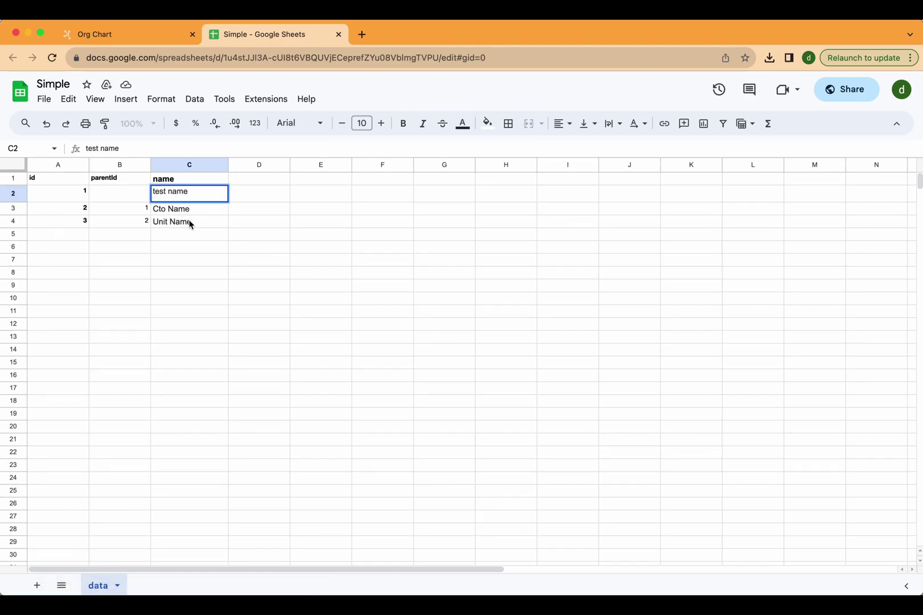
key("Return")
type("c")
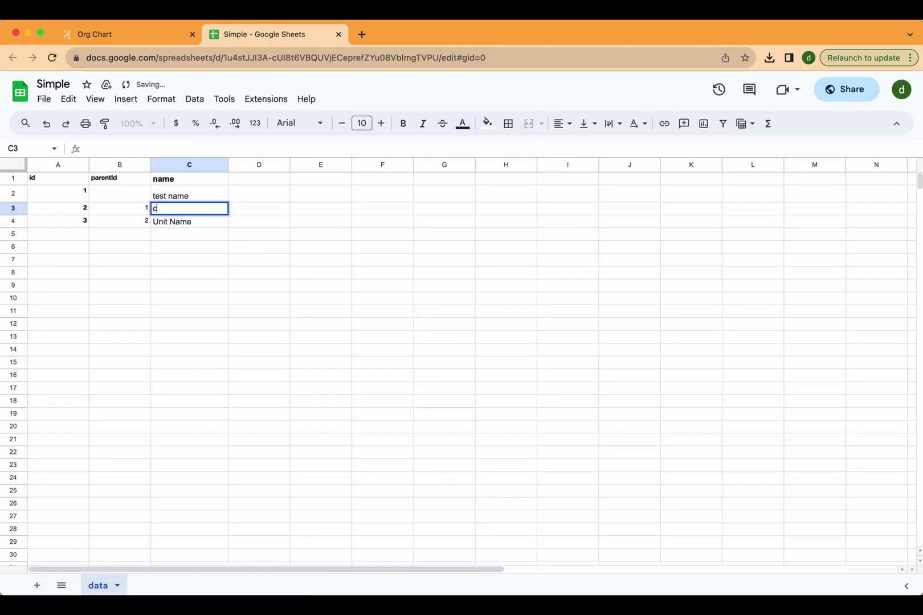
type("to last")
key("Return")
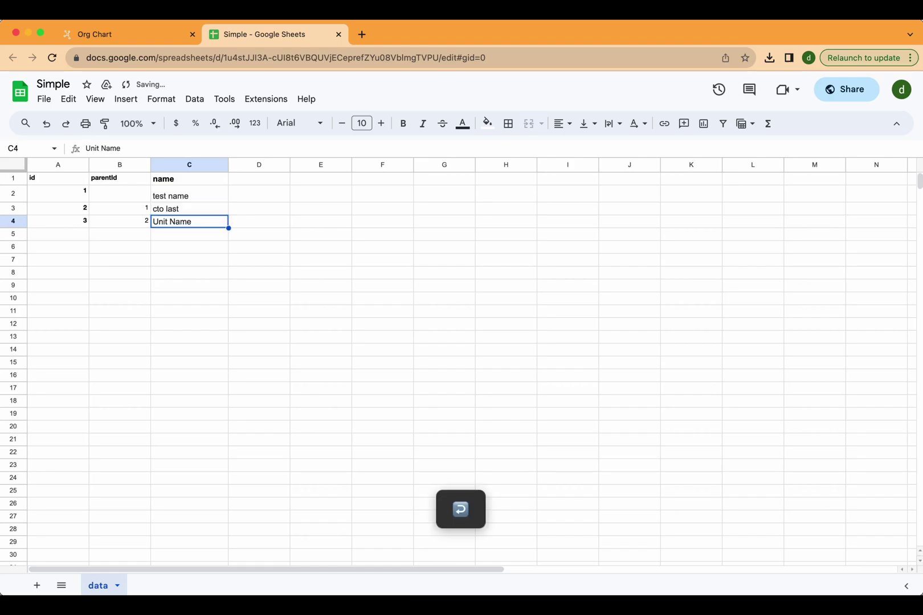
Step: Back in Org Chart, refresh the chart data repeatedly from the edited spreadsheet
left_click(140, 41)
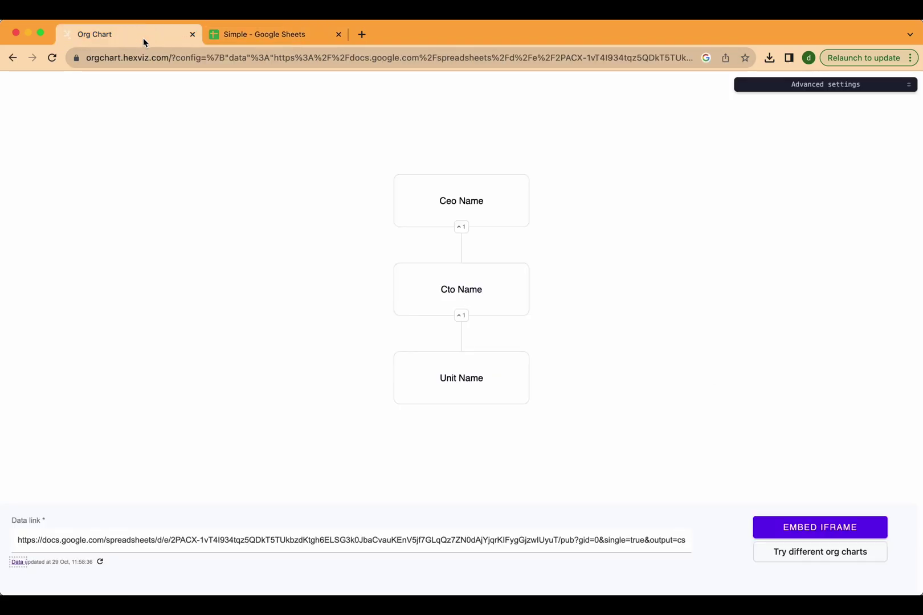
left_click(97, 564)
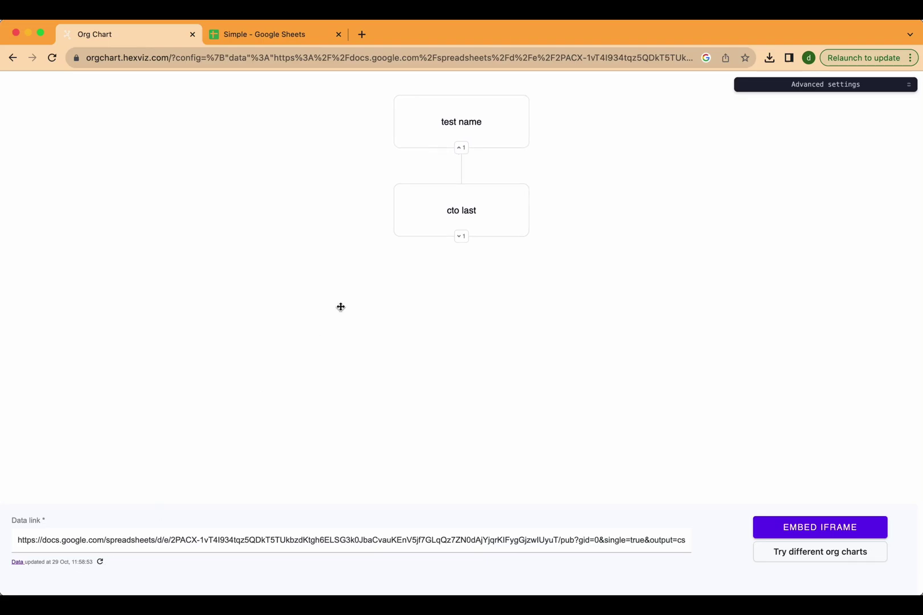
left_click(101, 564)
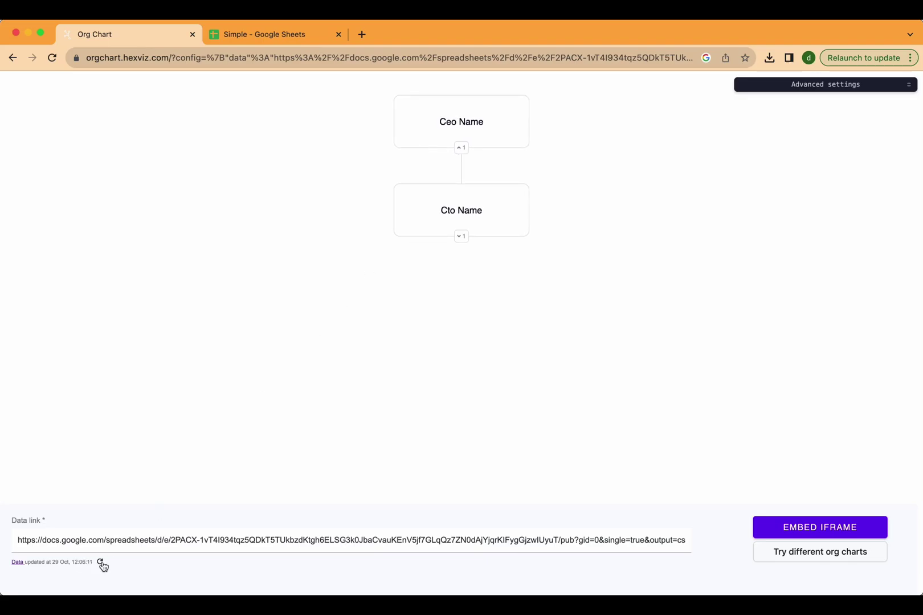
left_click(100, 563)
left_click(102, 564)
left_click(101, 564)
left_click(101, 564)
left_click(101, 564)
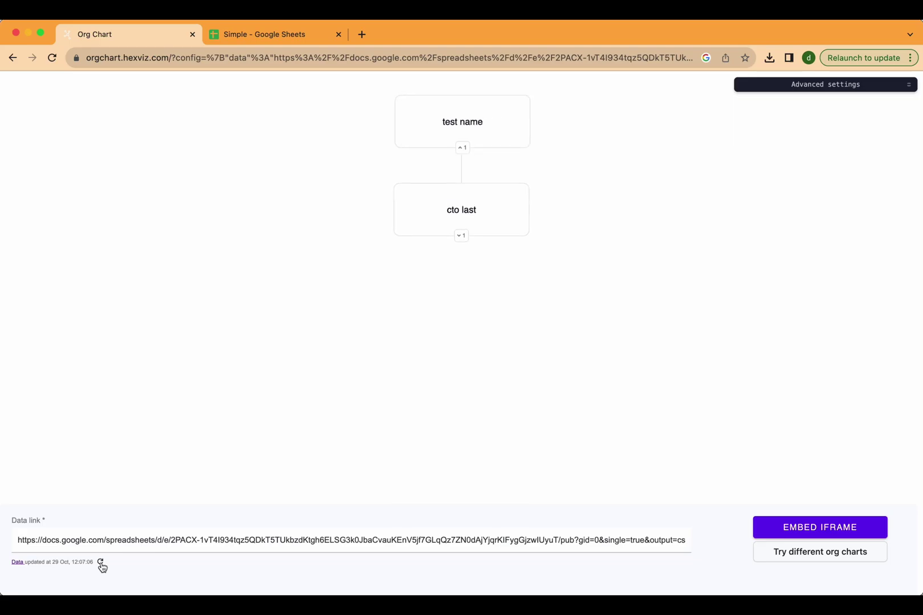
left_click(101, 564)
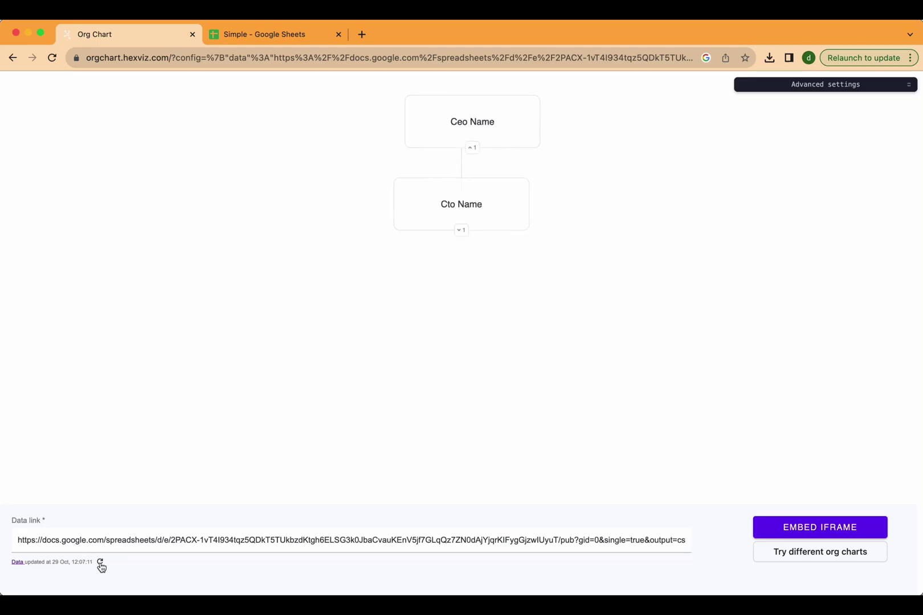
left_click(102, 565)
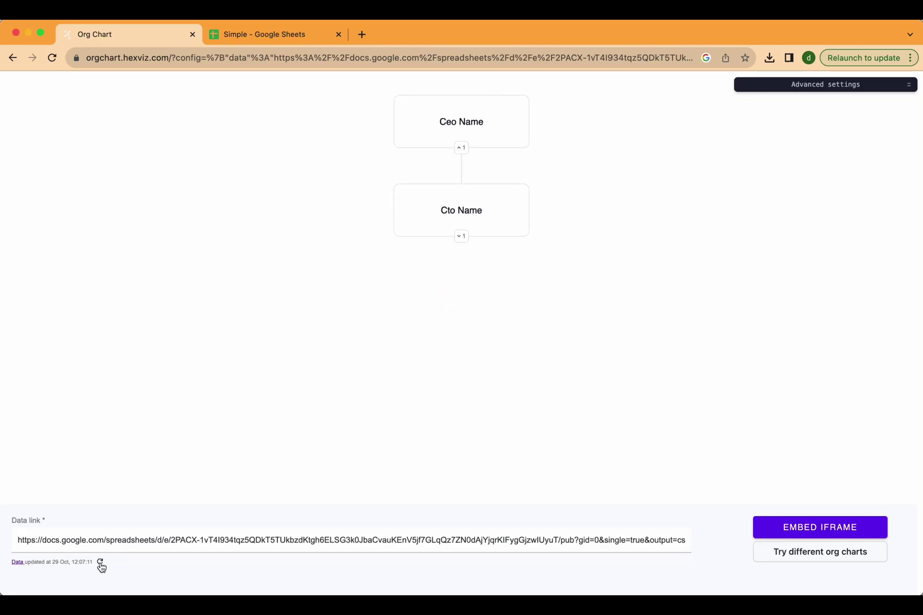
left_click(101, 564)
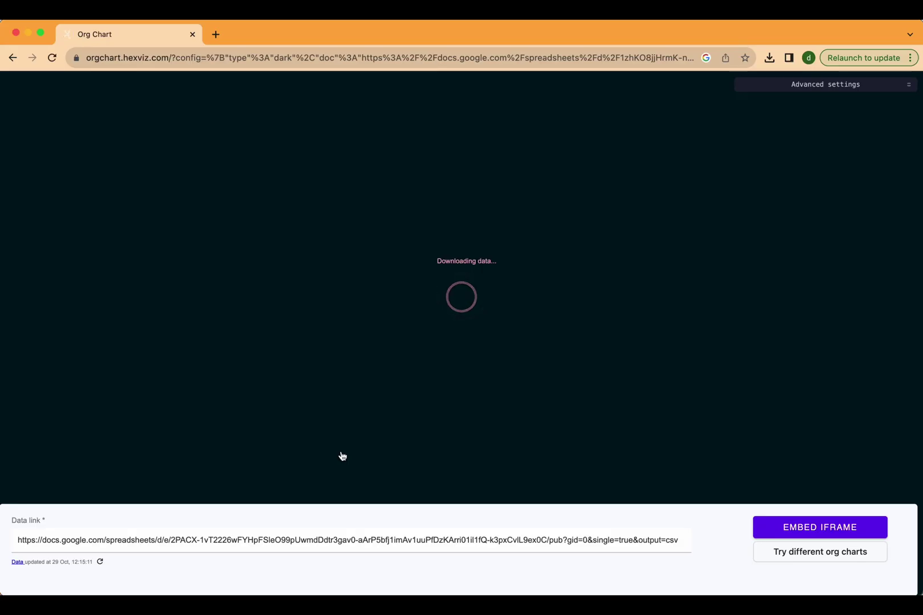
Step: Expand Neena Kochhar's and Nancy Greenberg's teams and pan to the shipping and sales columns
left_click(544, 311)
left_click(461, 244)
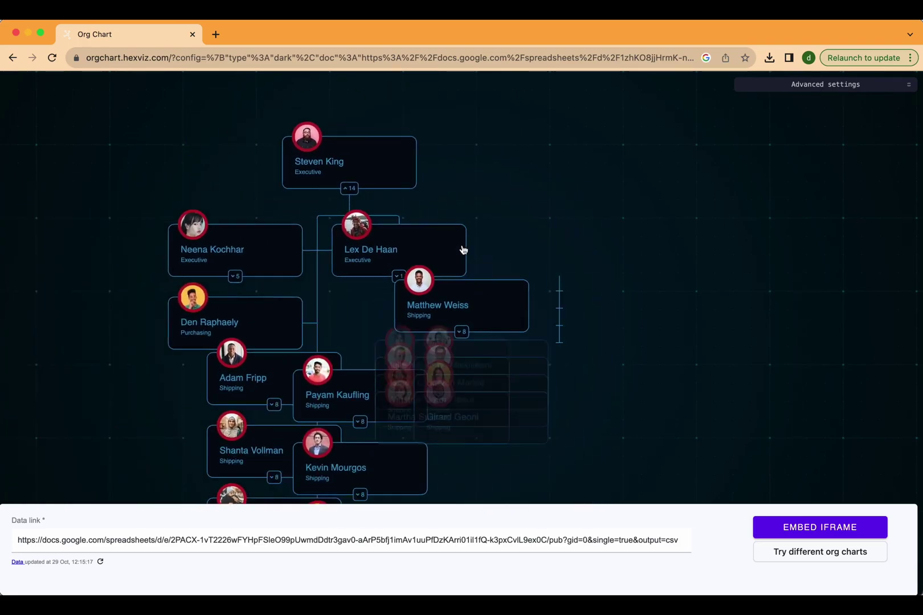
left_click(297, 285)
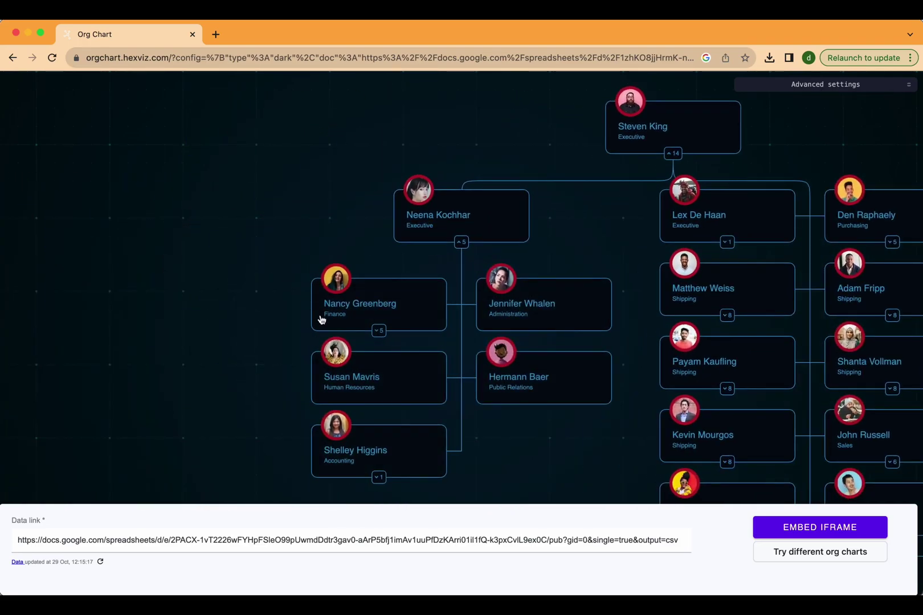
left_click(378, 334)
left_click_drag(665, 319, 23, 268)
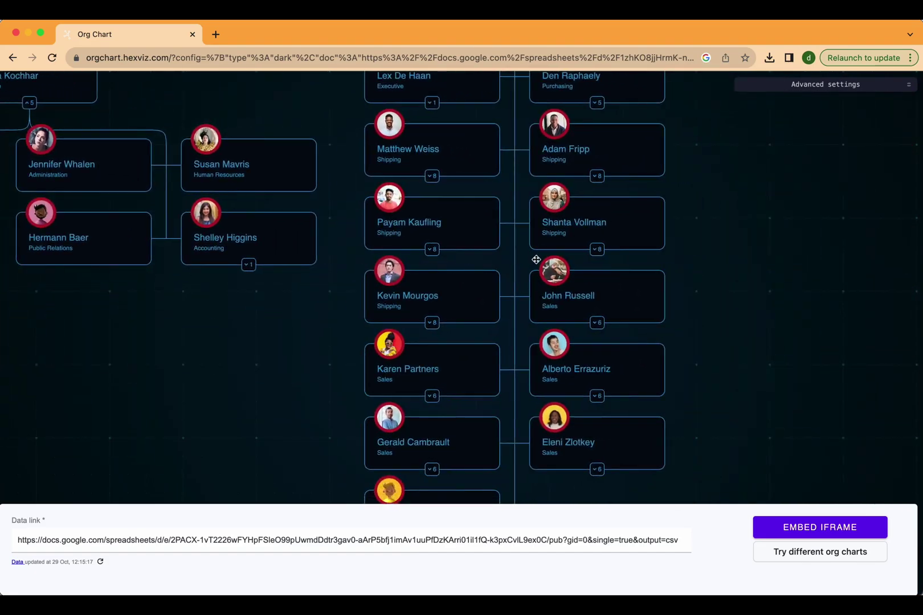